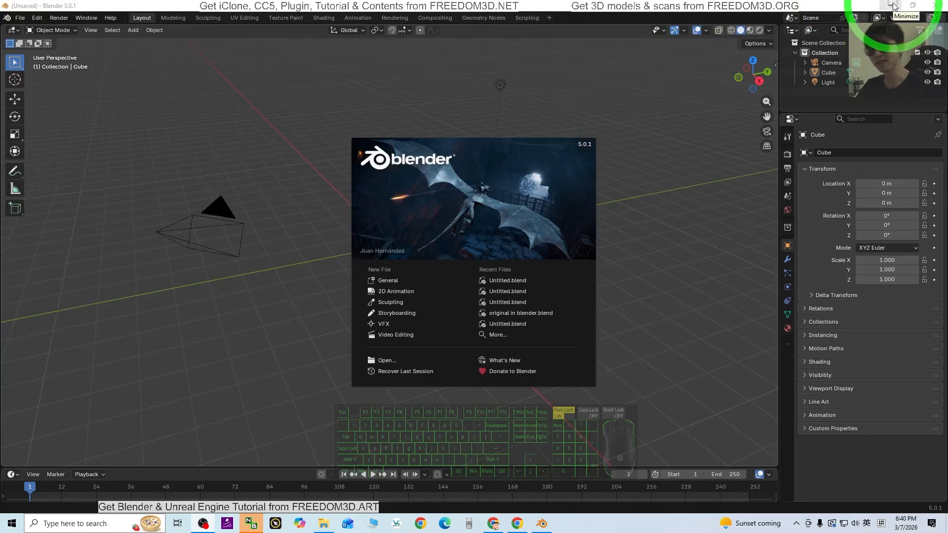
Switch from Blender to the Chrome browser and open images.google.com.
left_click(893, 6)
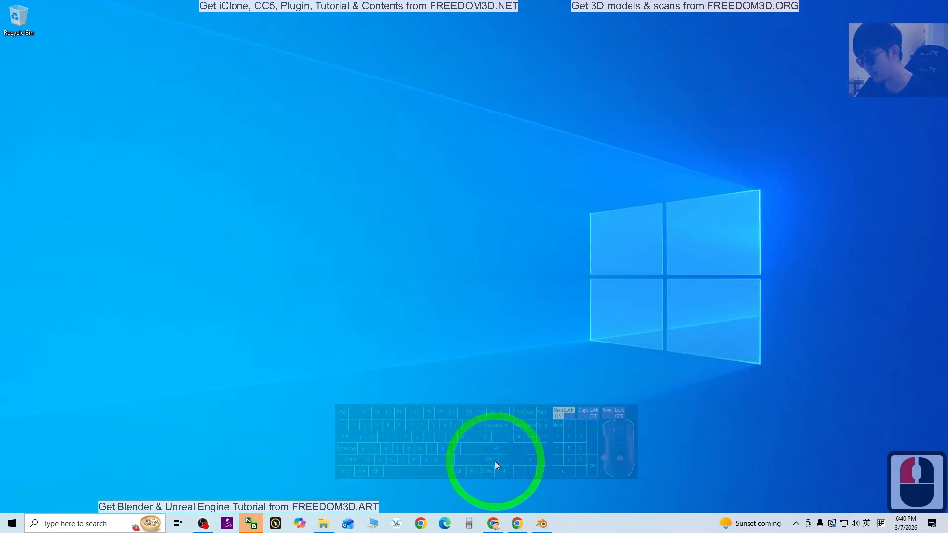
left_click(526, 525)
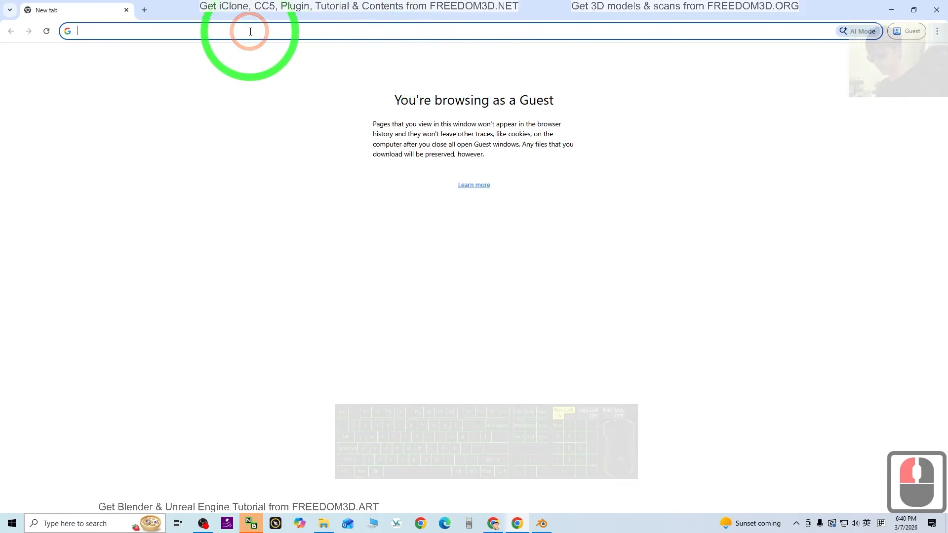
type("images.")
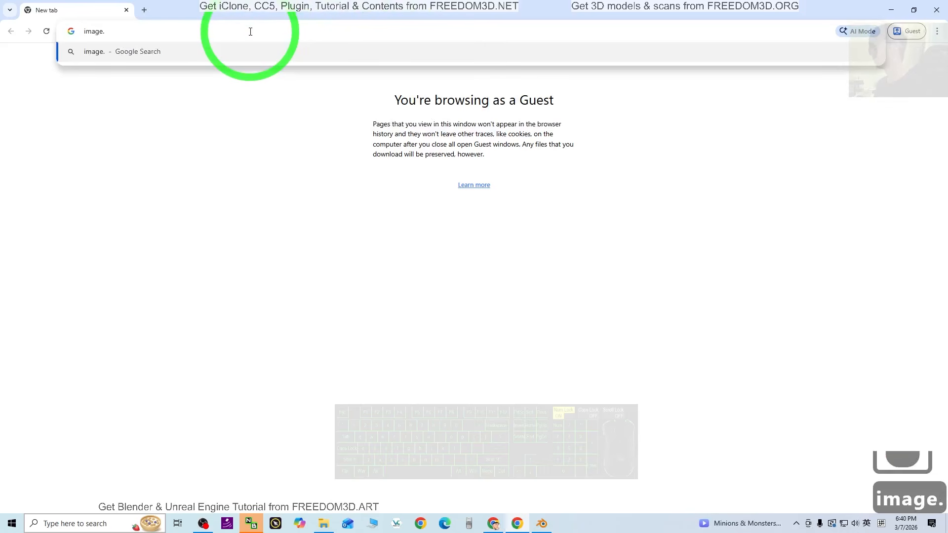
type("google.com")
key("Return")
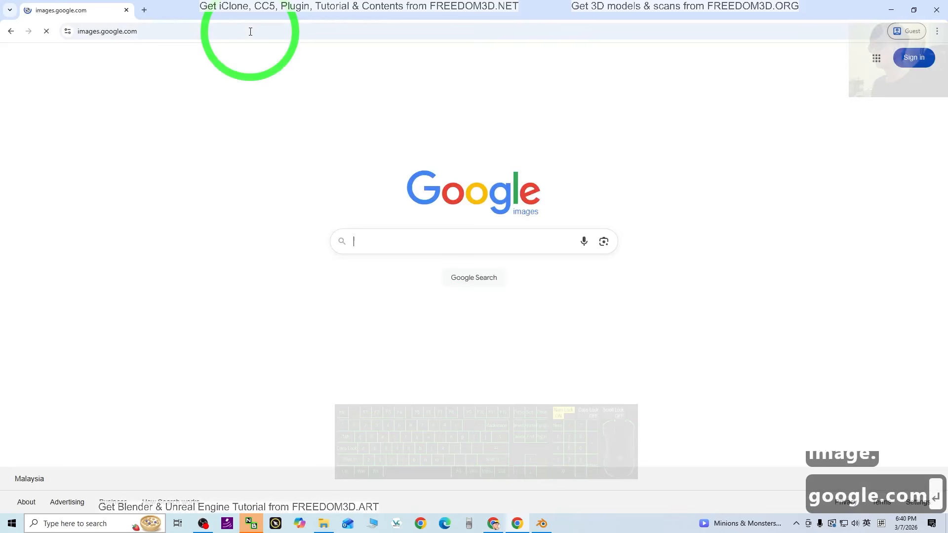
Search Google Images for "tree png transparent".
left_click(411, 243)
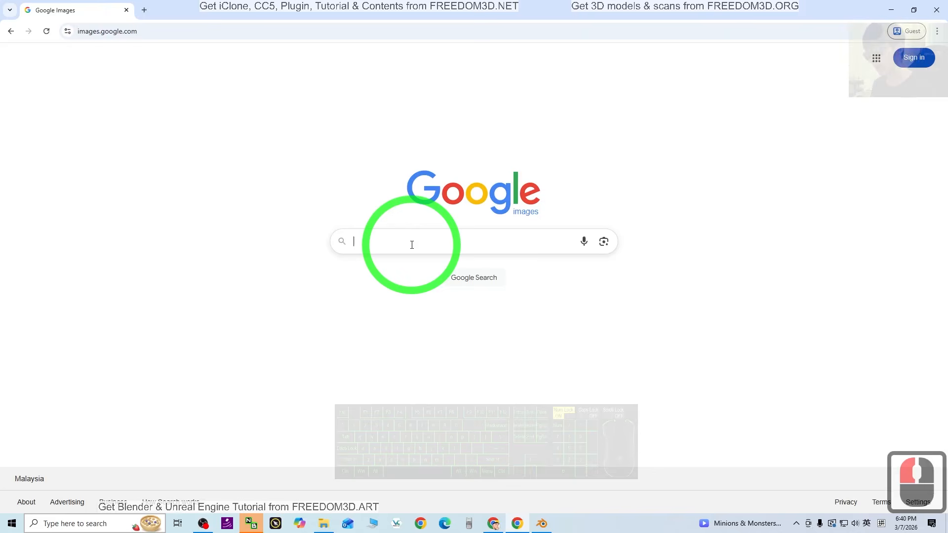
type("tree")
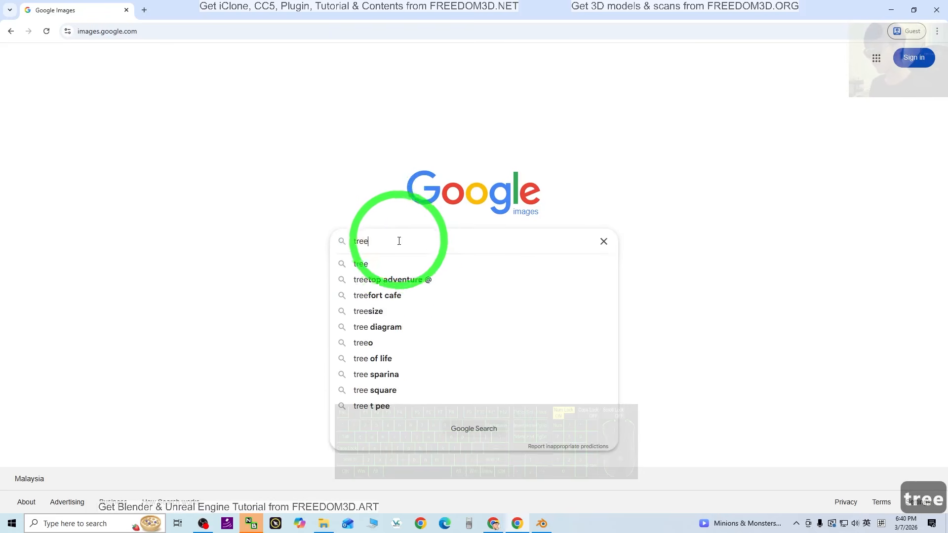
type(" png t")
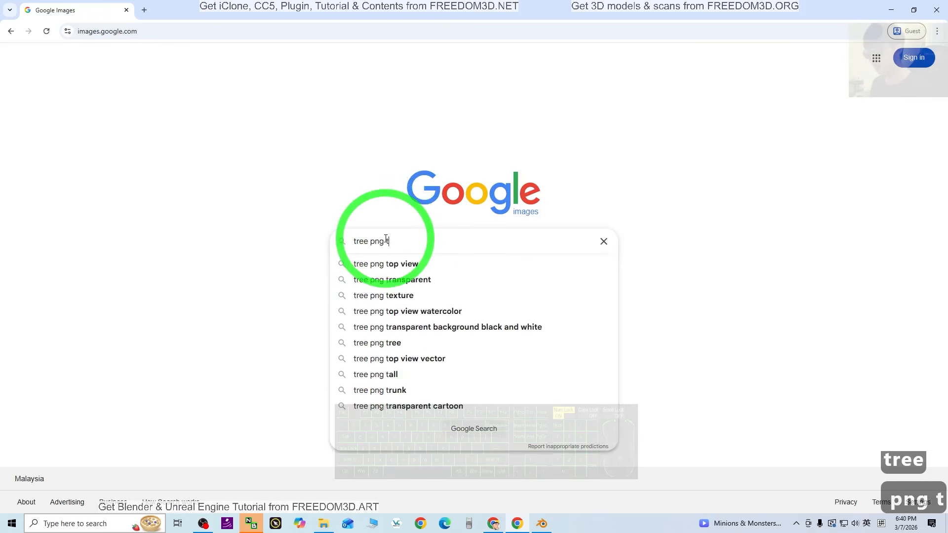
type("ransparent")
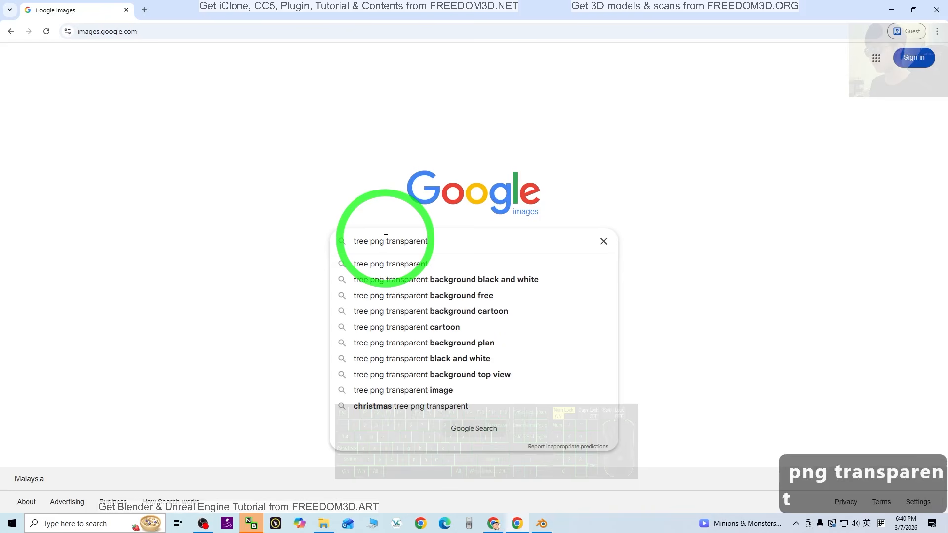
key("Return")
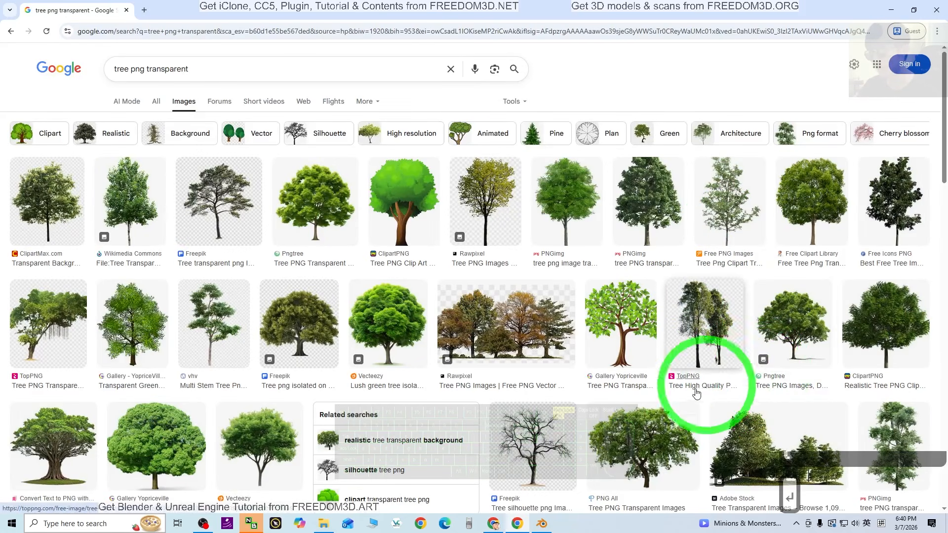
Preview the tree results and save the 2040x2905 PNGimg tree as a PNG image to the Desktop.
left_click(304, 193)
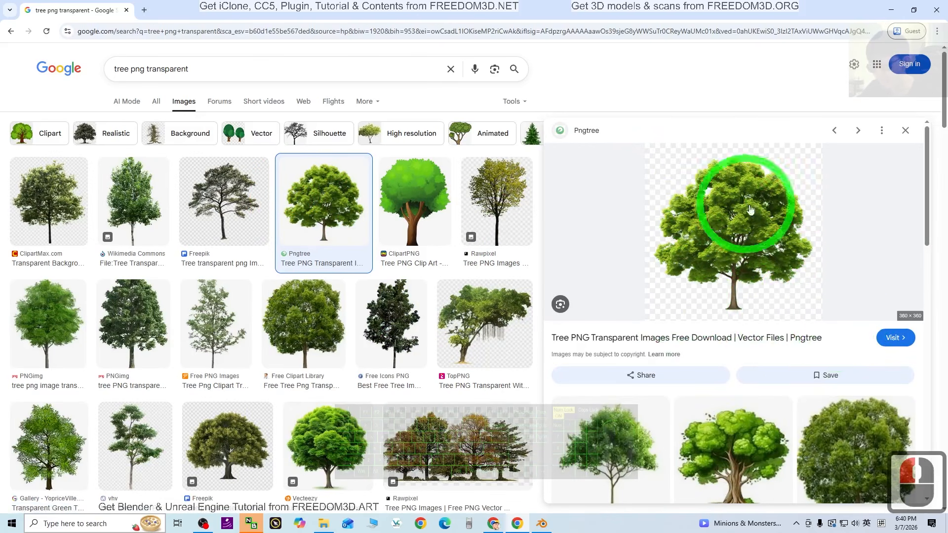
scroll(414, 247, "down", 1)
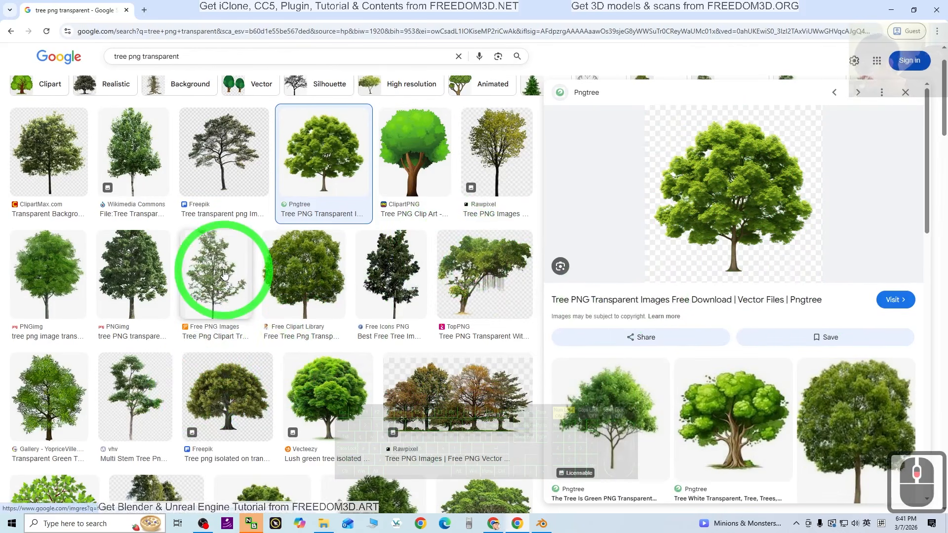
left_click(139, 275)
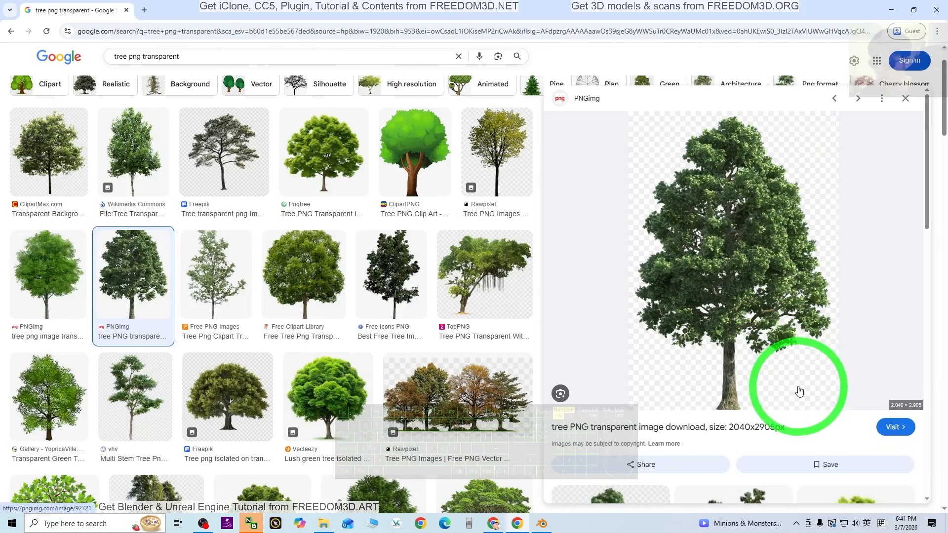
right_click(727, 193)
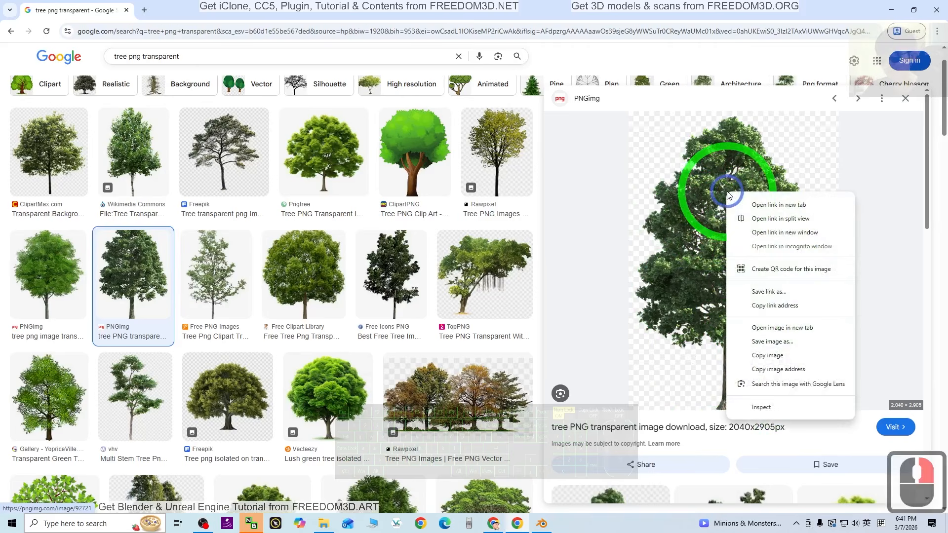
left_click(772, 341)
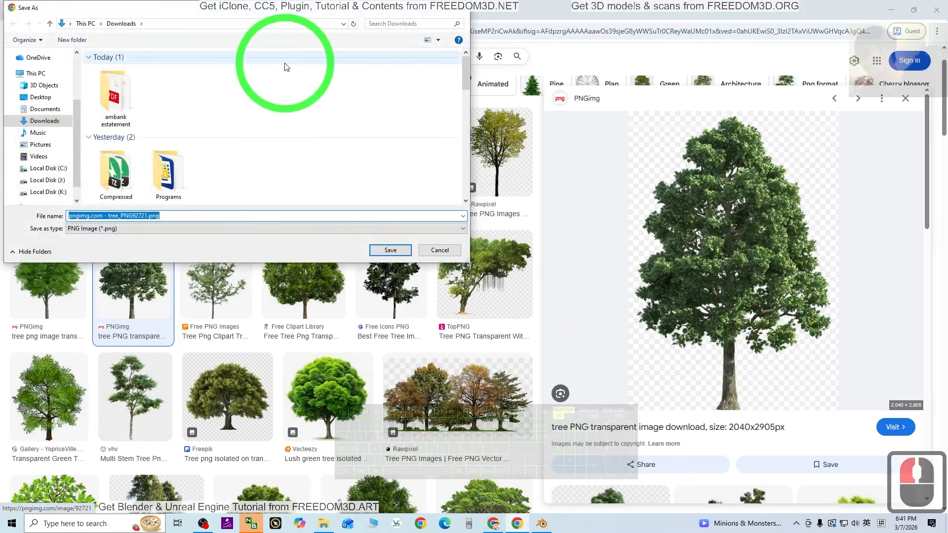
left_click(40, 96)
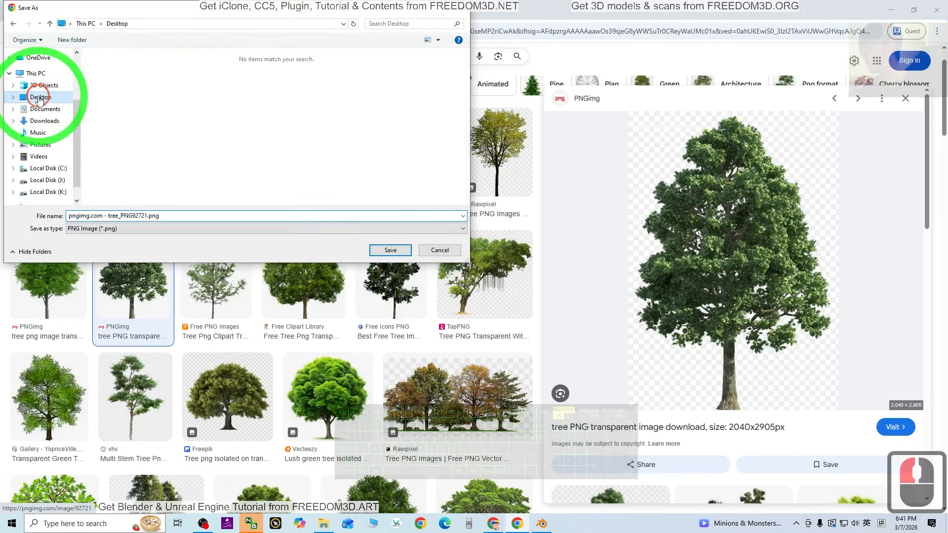
left_click(392, 251)
Open the saved tree PNG from the desktop to check it, and clear the browser window out of the way.
left_click_drag(252, 4, 503, 45)
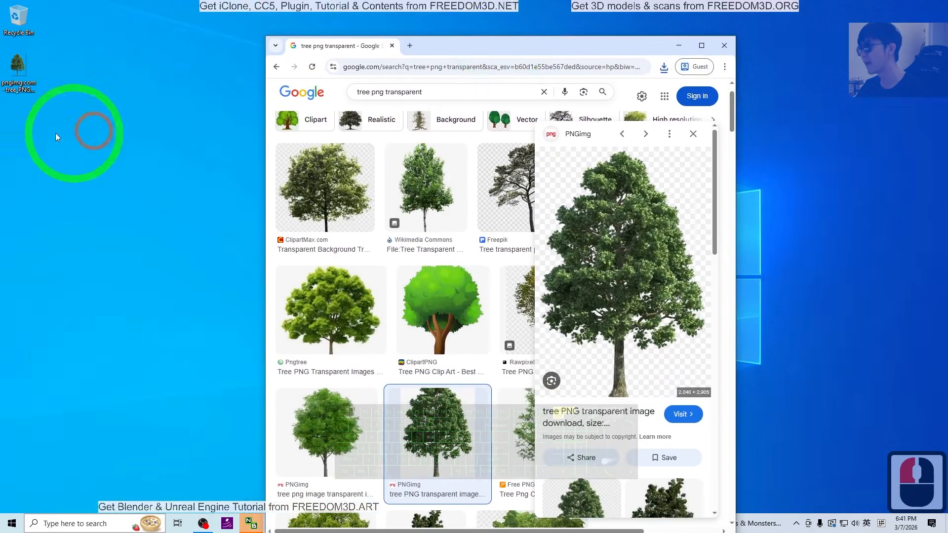
double_click(17, 74)
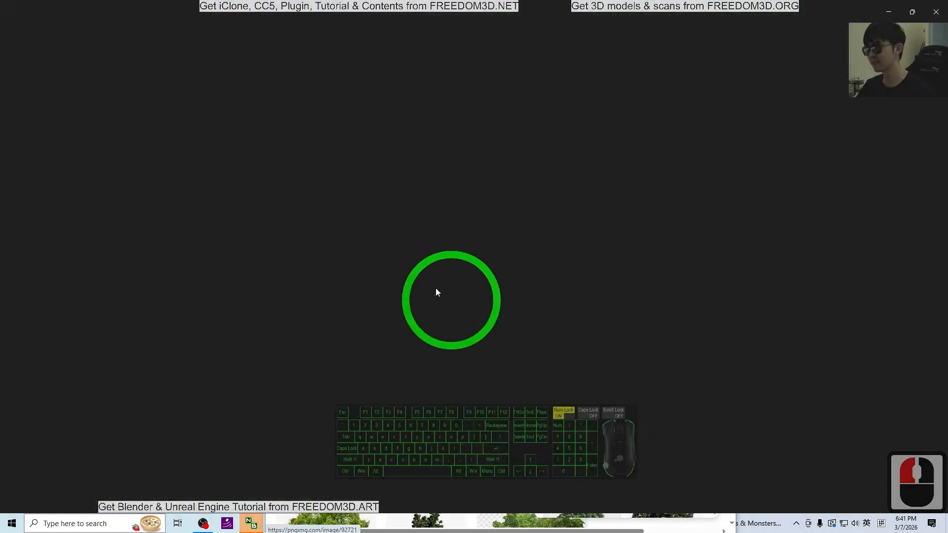
left_click(945, 7)
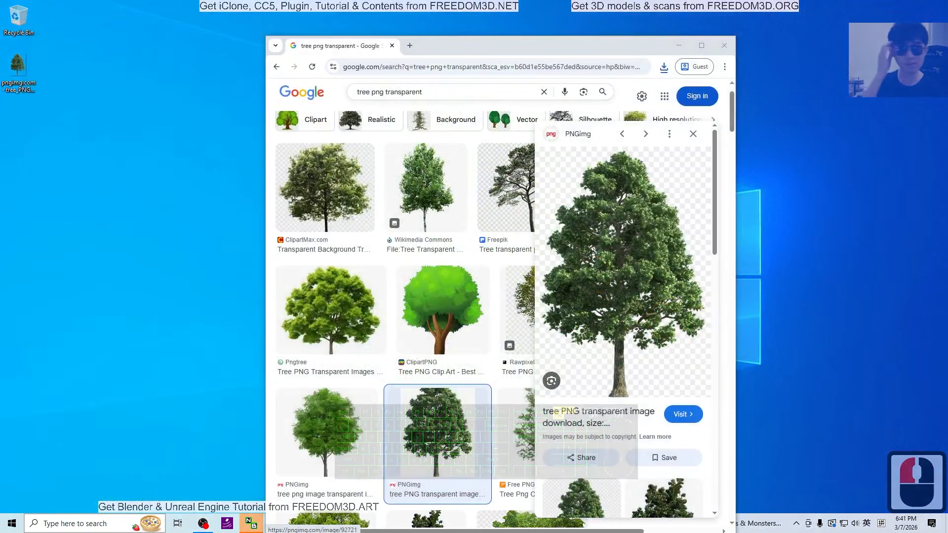
left_click(679, 45)
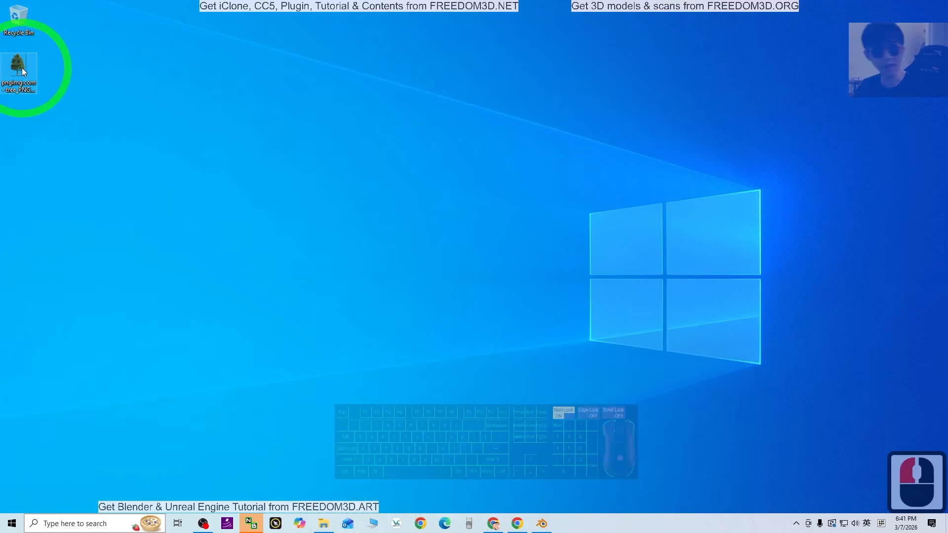
Switch to the Meshy website and open its Image to 3D workspace.
left_click_drag(0, 79, 479, 1)
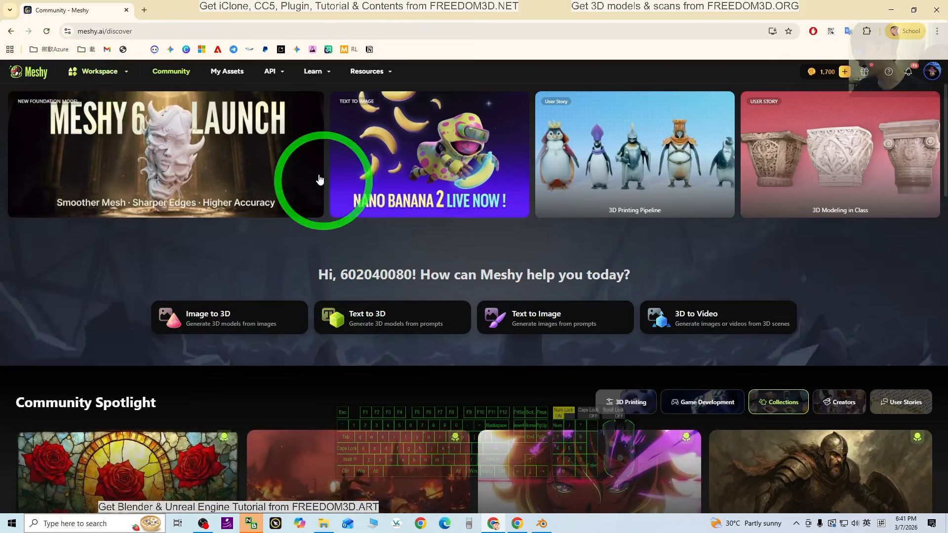
mouse_move(126, 74)
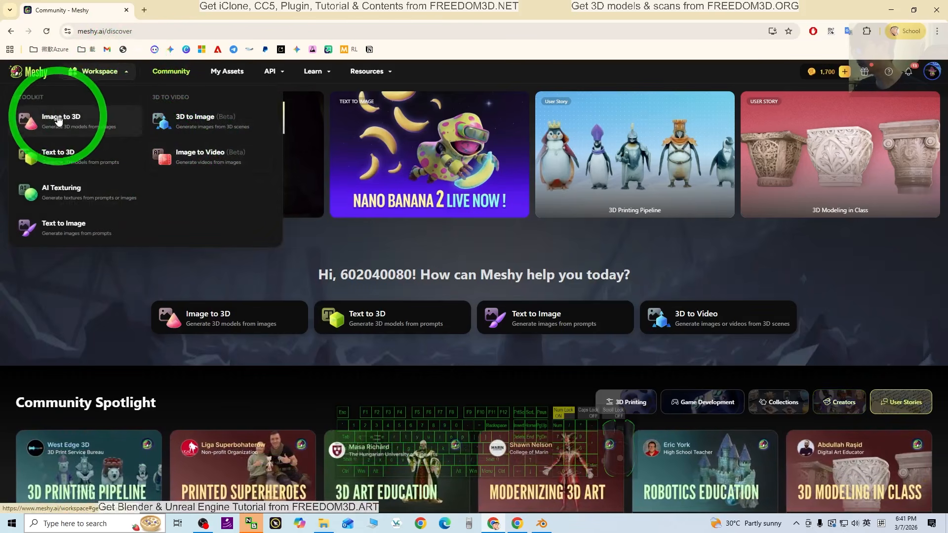
left_click(62, 120)
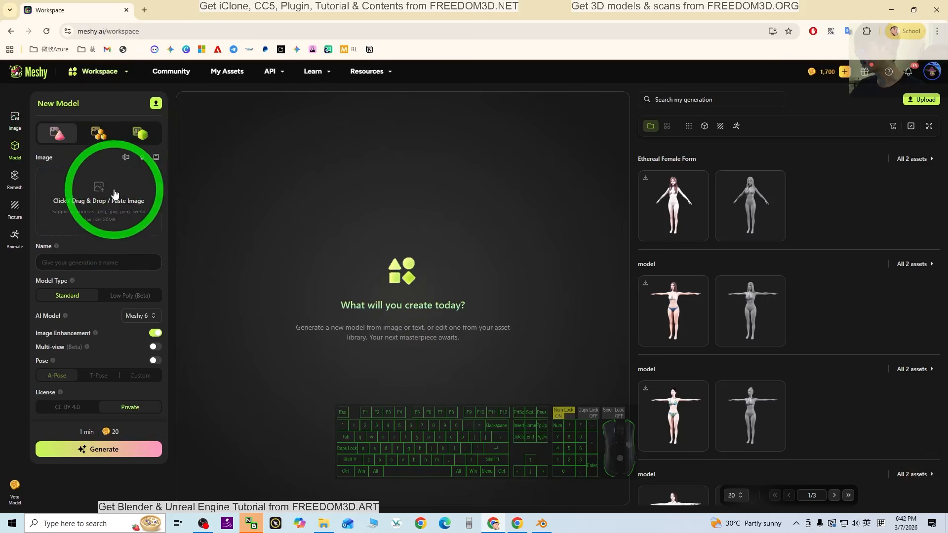
Generate a 3D model named tree01 from the tree PNG saved on the desktop.
left_click_drag(246, 4, 371, 31)
left_click_drag(20, 68, 233, 232)
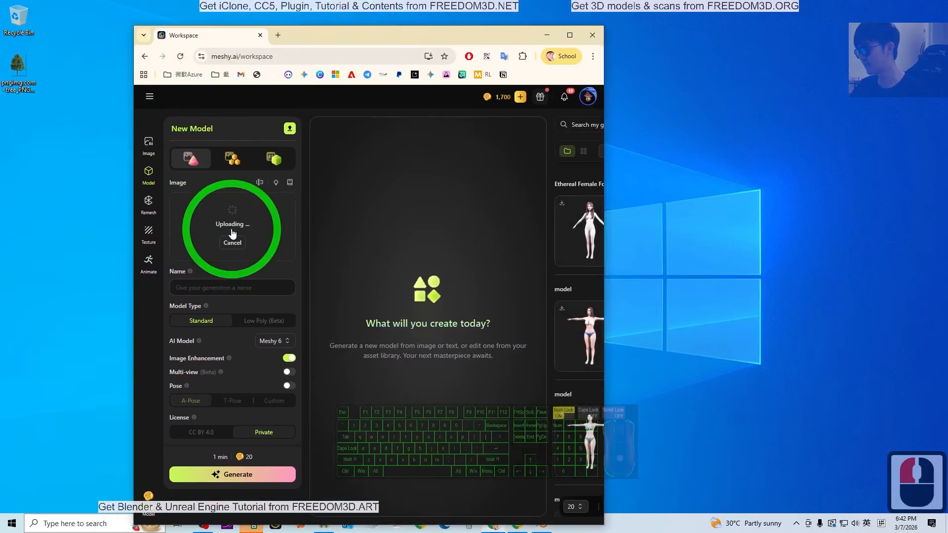
left_click(571, 36)
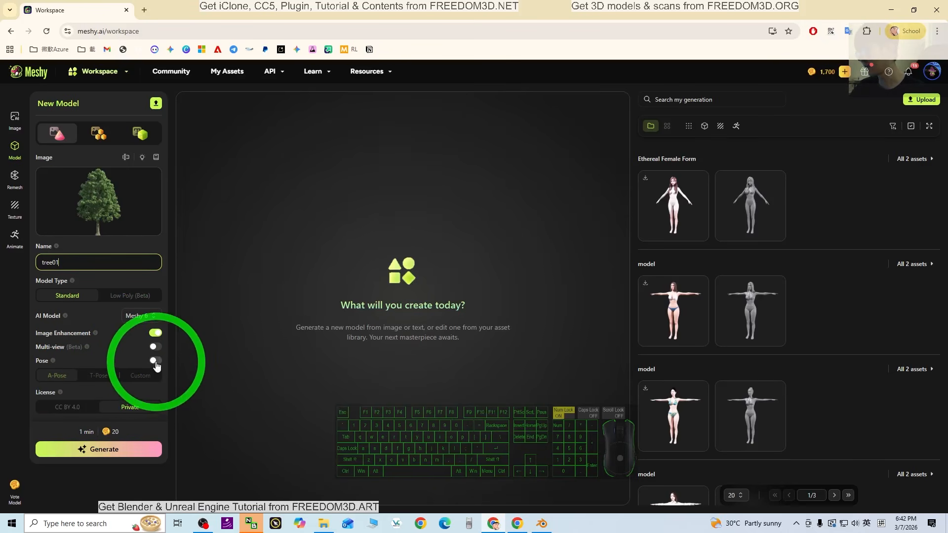
left_click(111, 457)
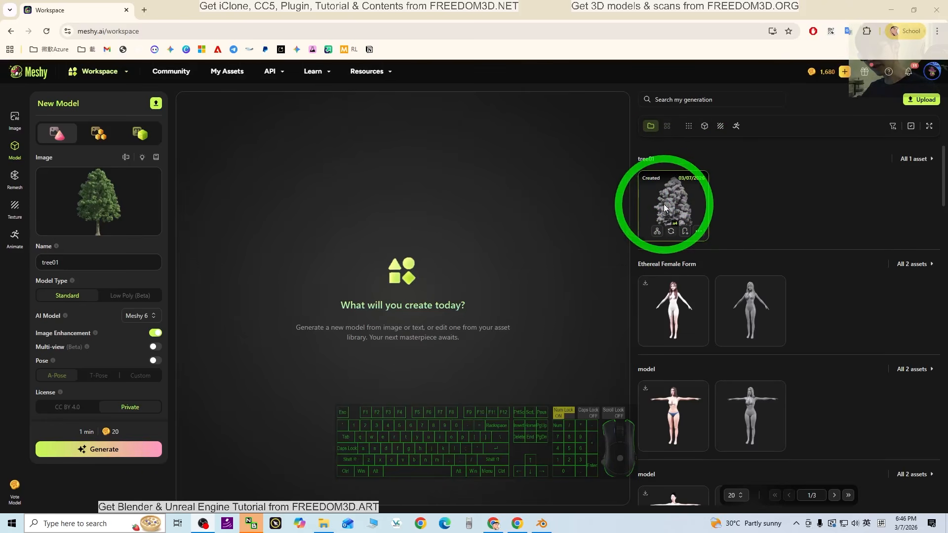
Load the generated tree01 model and inspect its branches and foliage from different angles.
left_click(671, 203)
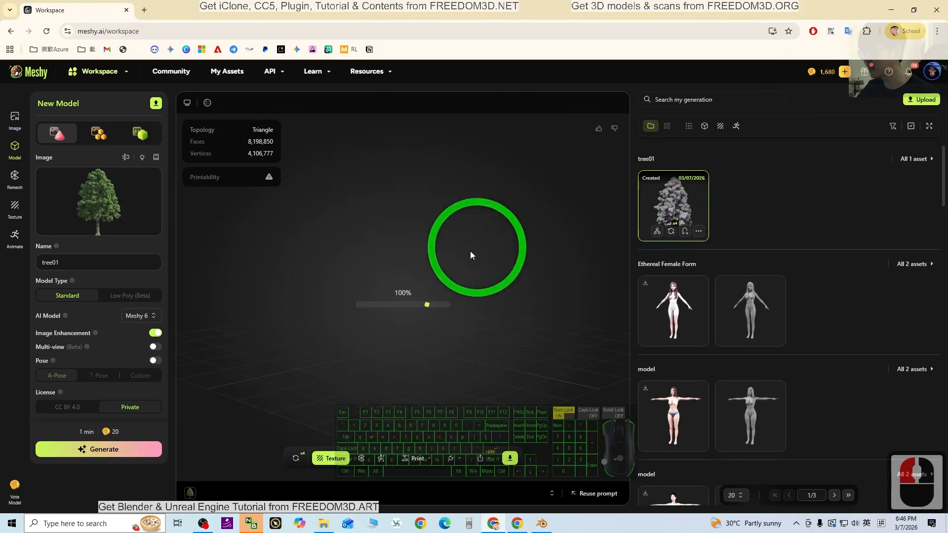
scroll(453, 339, "up", 3)
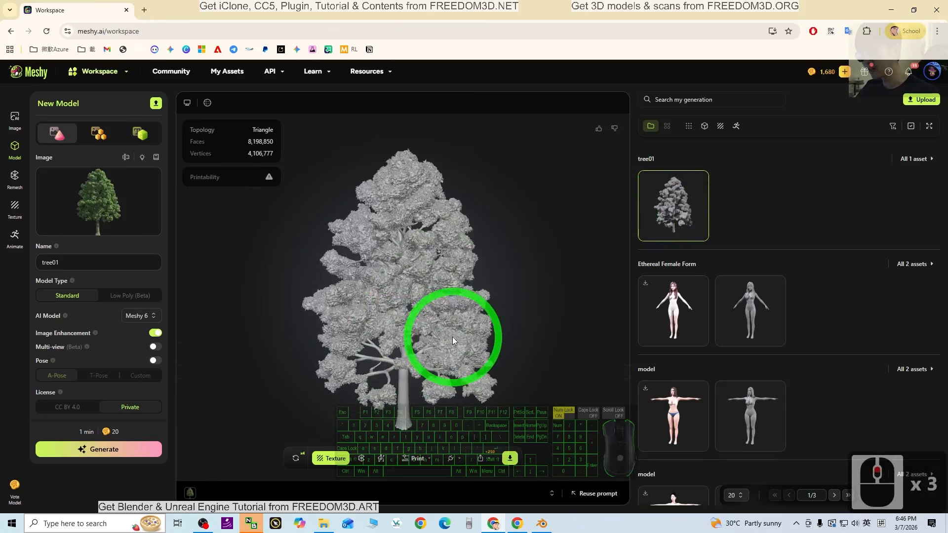
left_click_drag(363, 277, 422, 356)
scroll(424, 358, "up", 2)
scroll(422, 355, "down", 8)
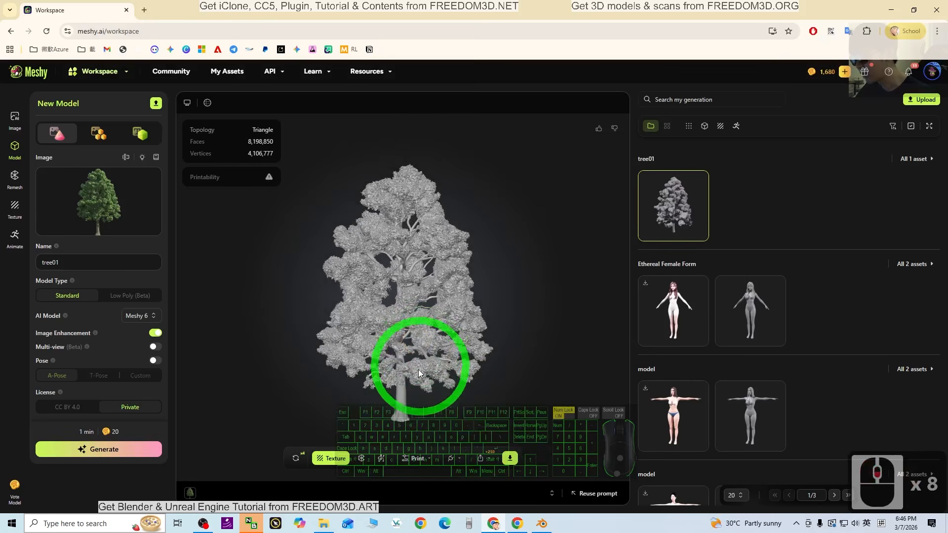
Generate a texture for the tree01 model using the tree picture as image input.
left_click(331, 459)
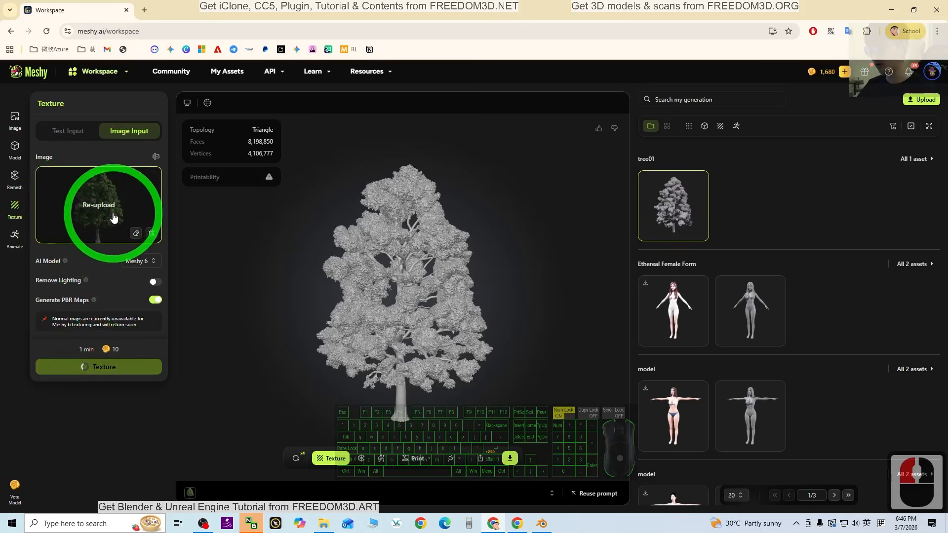
left_click_drag(445, 275, 464, 279)
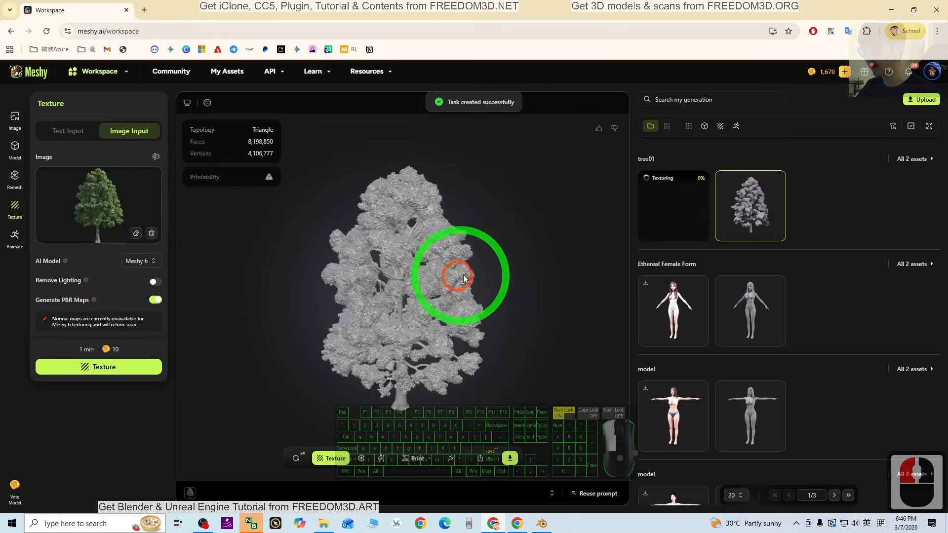
scroll(503, 355, "up", 5)
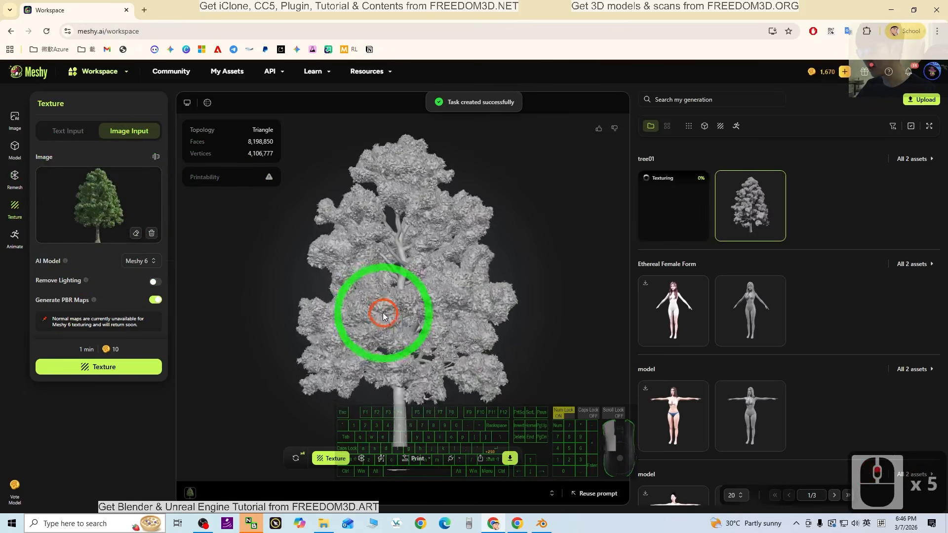
mouse_move(383, 313)
left_mouse_down()
mouse_move(349, 324)
mouse_move(388, 297)
left_mouse_up()
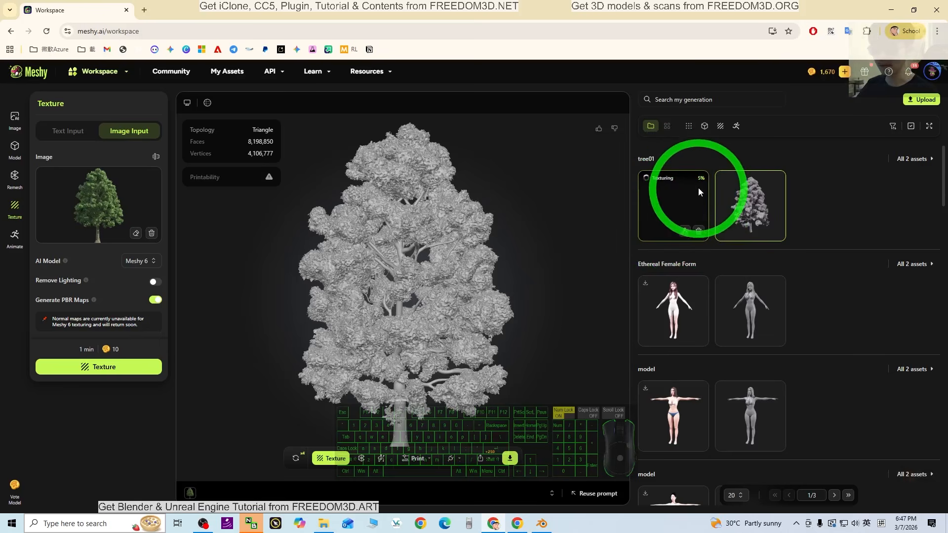
left_click_drag(446, 262, 488, 263)
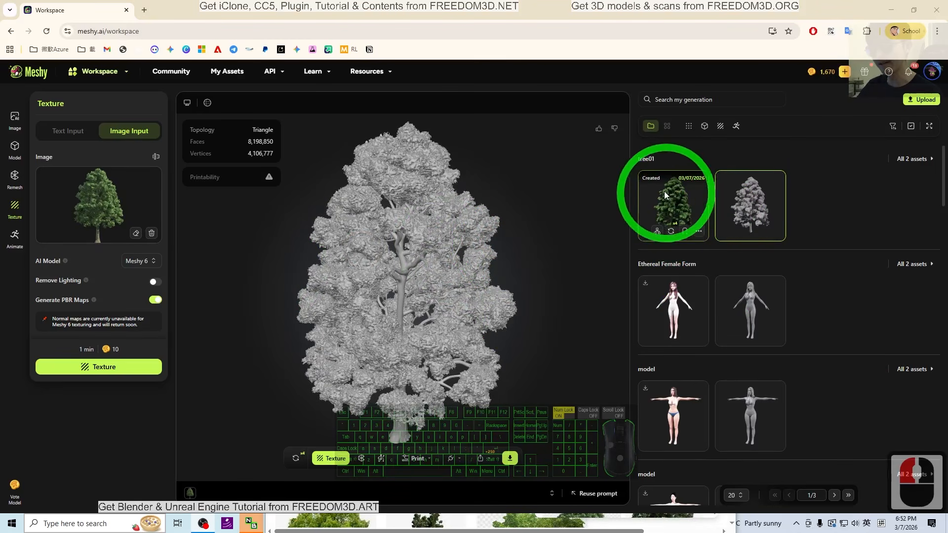
Load the textured tree01 model and inspect its leaves and colours up close.
left_click(673, 200)
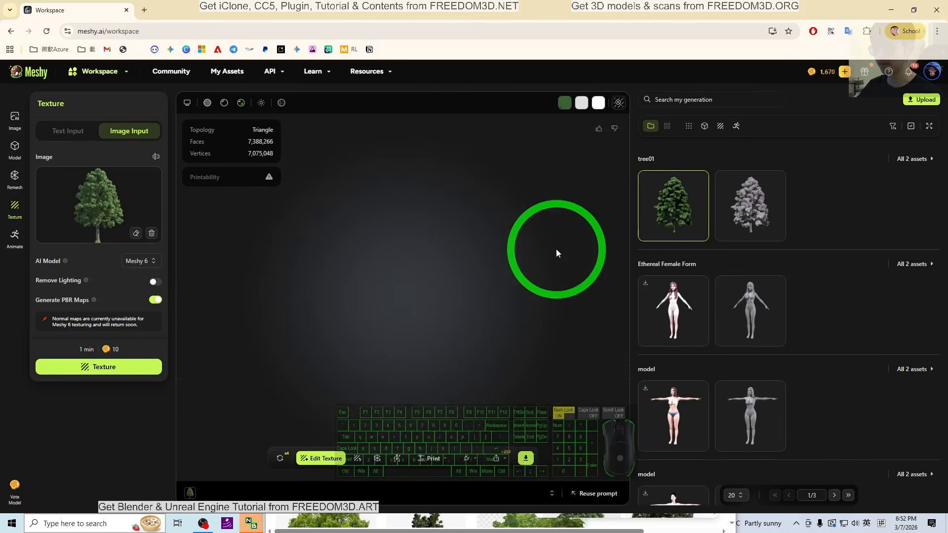
left_click_drag(565, 247, 485, 269)
scroll(439, 316, "up", 6)
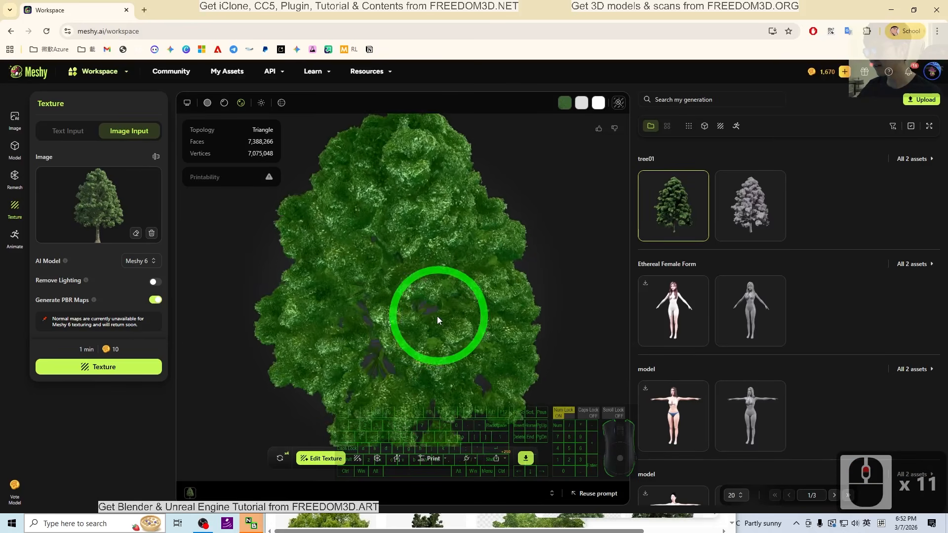
Examine the textured tree's overall shape, lower foliage and trunk from several angles and distances.
left_click_drag(425, 346, 438, 295)
left_click_drag(443, 370, 466, 361)
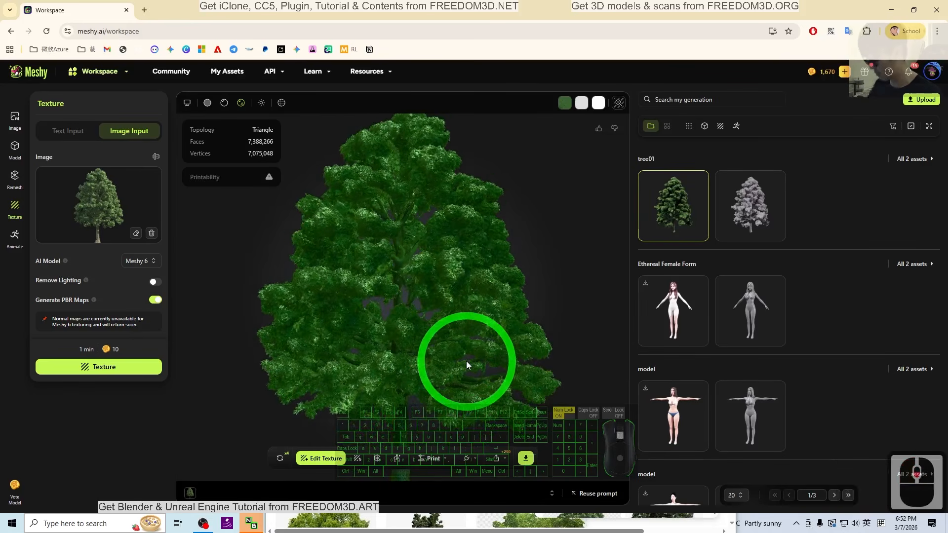
middle_click_drag(458, 368, 450, 408, "shift")
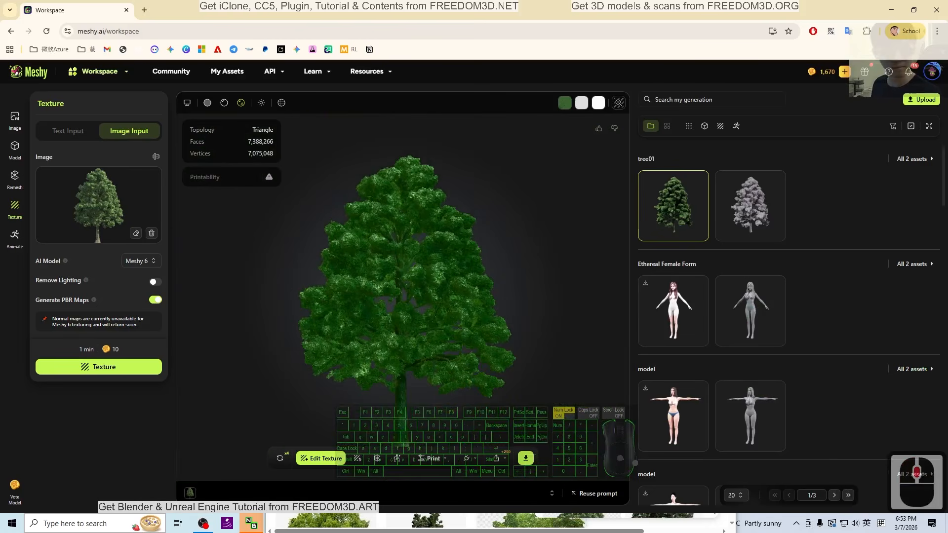
left_click_drag(622, 250, 406, 391)
scroll(402, 381, "down", 2)
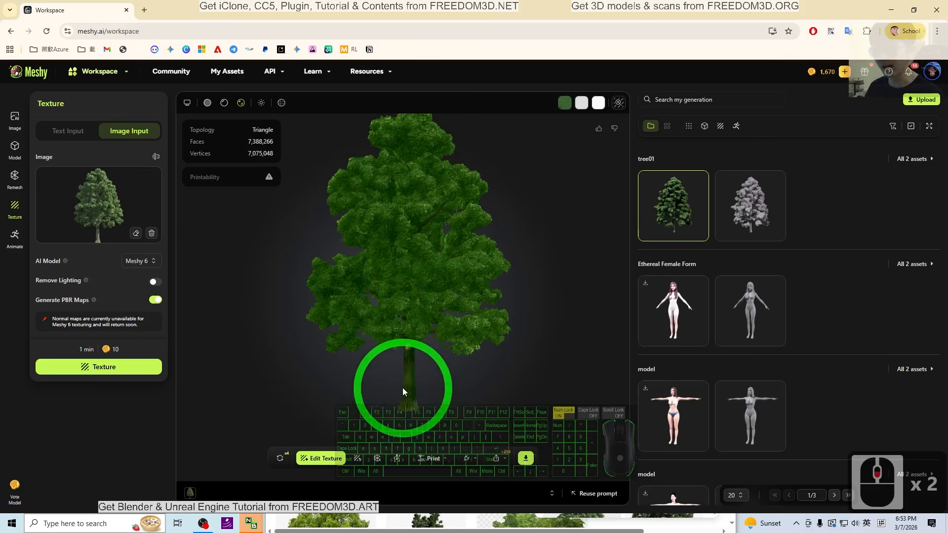
scroll(414, 358, "up", 4)
scroll(427, 357, "down", 4)
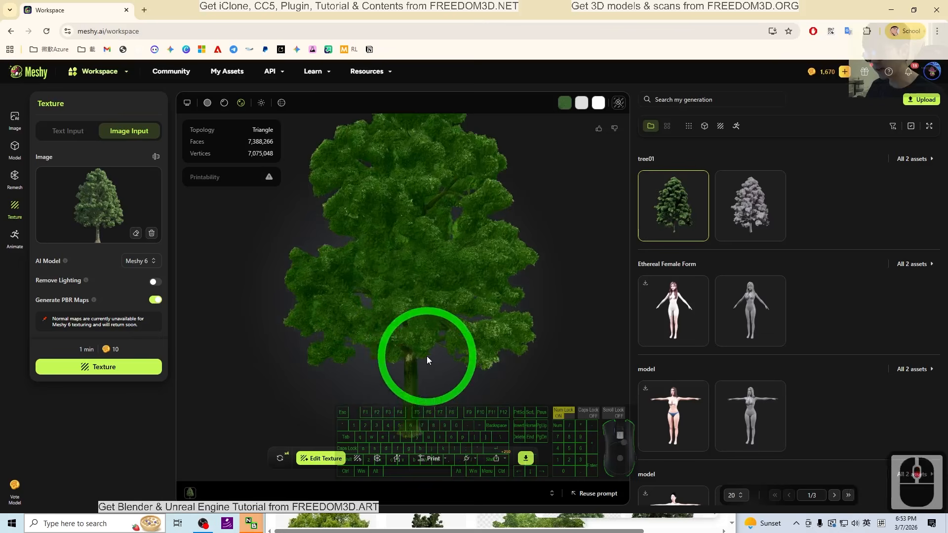
left_click_drag(464, 254, 438, 282)
Download the textured tree01 model in fbx format and show the downloaded zip in its folder.
left_click(526, 459)
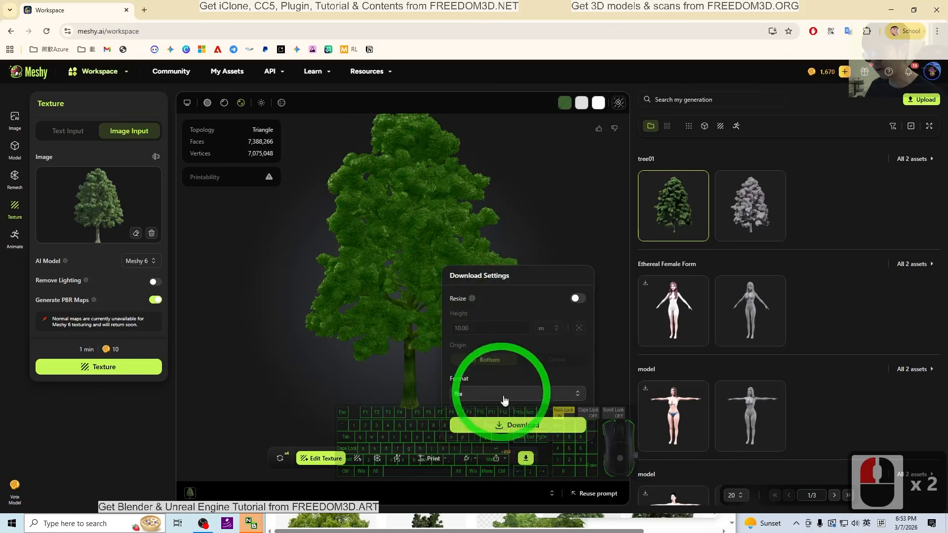
left_click(486, 428)
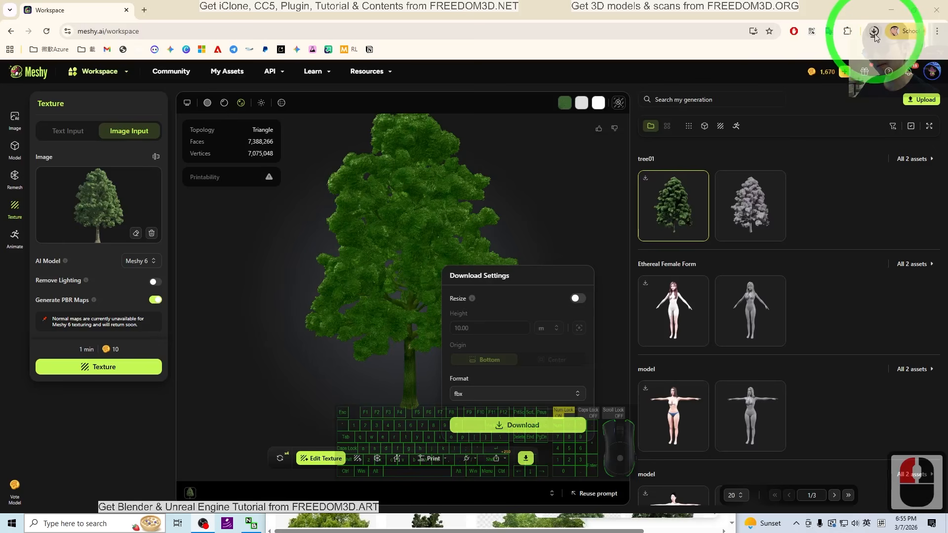
left_click(874, 32)
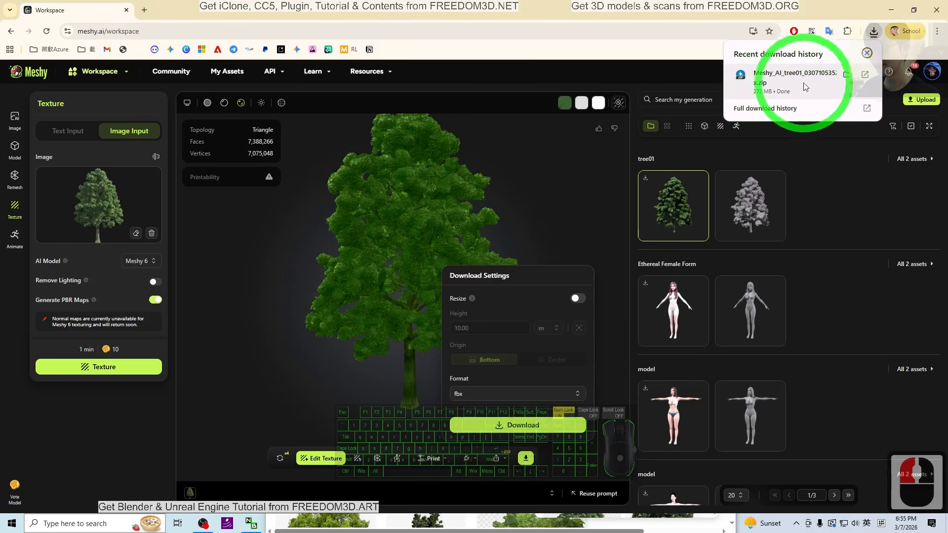
left_click(847, 74)
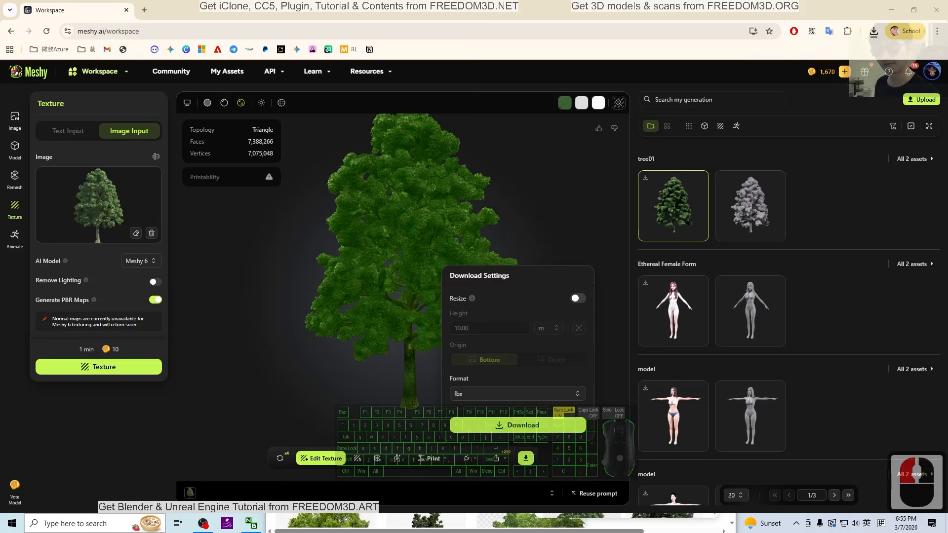
Move the downloaded tree01 zip archive to the desktop and minimize the browser windows.
key("ctrl+x")
left_click(892, 12)
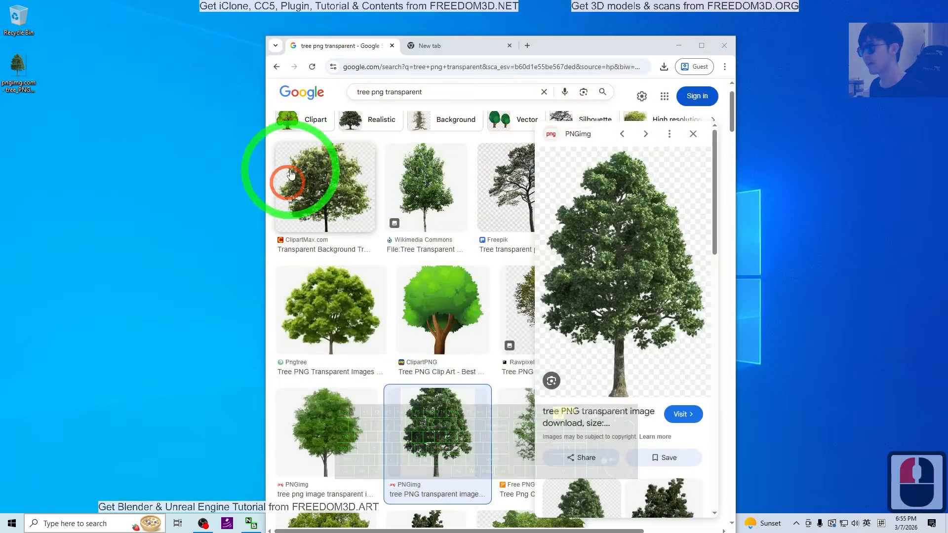
left_click(152, 189)
key("ctrl+v")
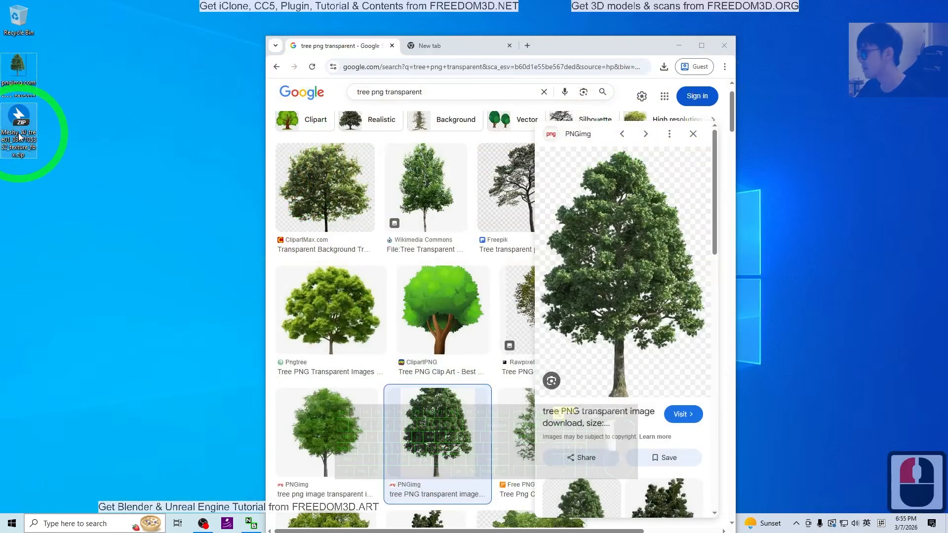
double_click(35, 119)
left_click(680, 46)
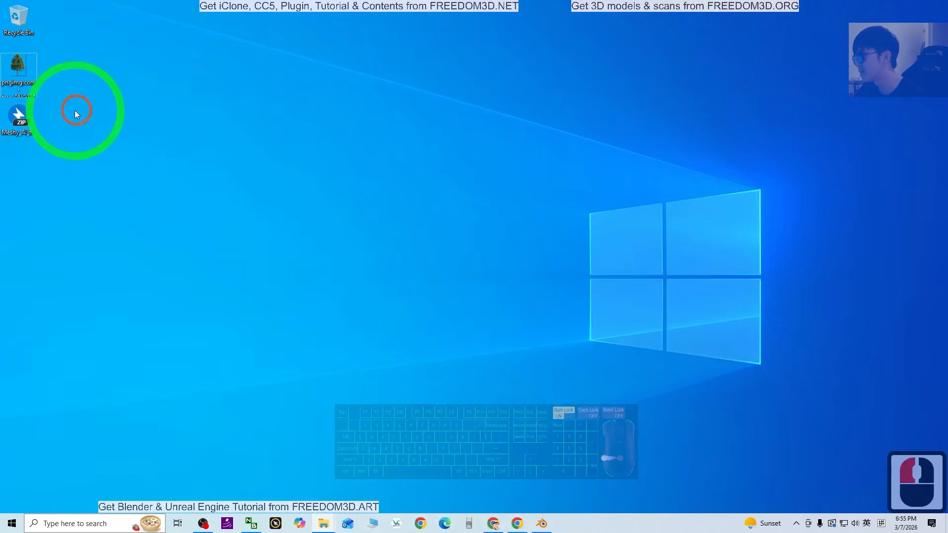
Extract the tree01 zip with 7-Zip into a desktop folder of the same name and open the extracted folder.
right_click(16, 132)
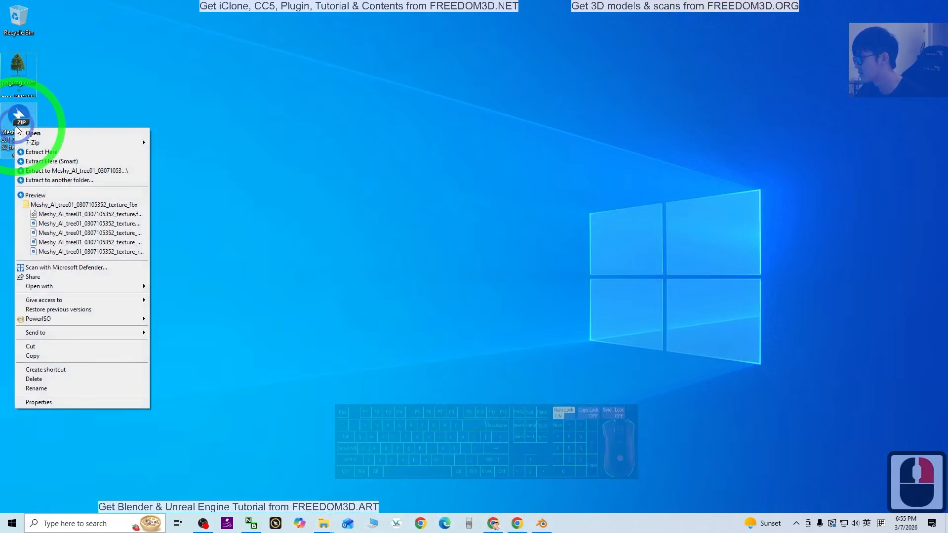
left_click(54, 143)
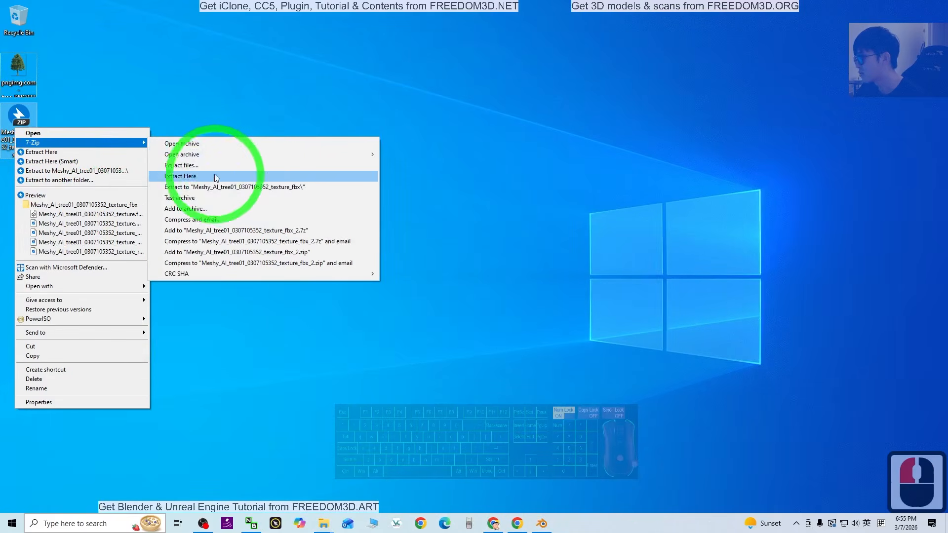
left_click(227, 188)
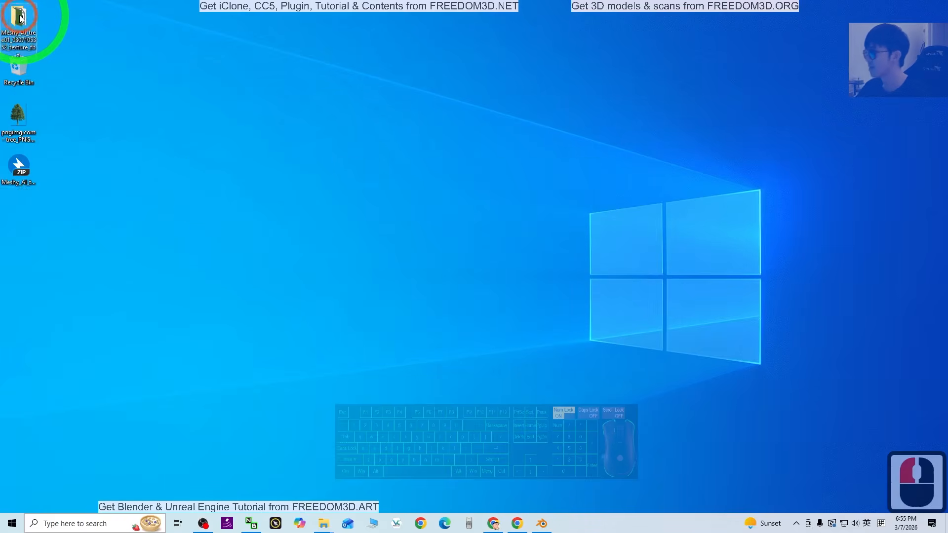
triple_click(20, 16)
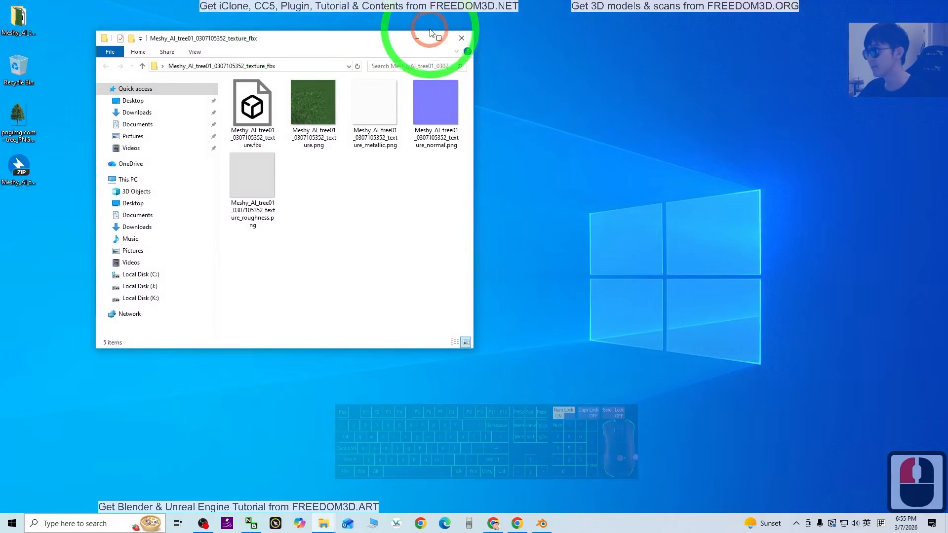
left_click(462, 38)
triple_click(20, 17)
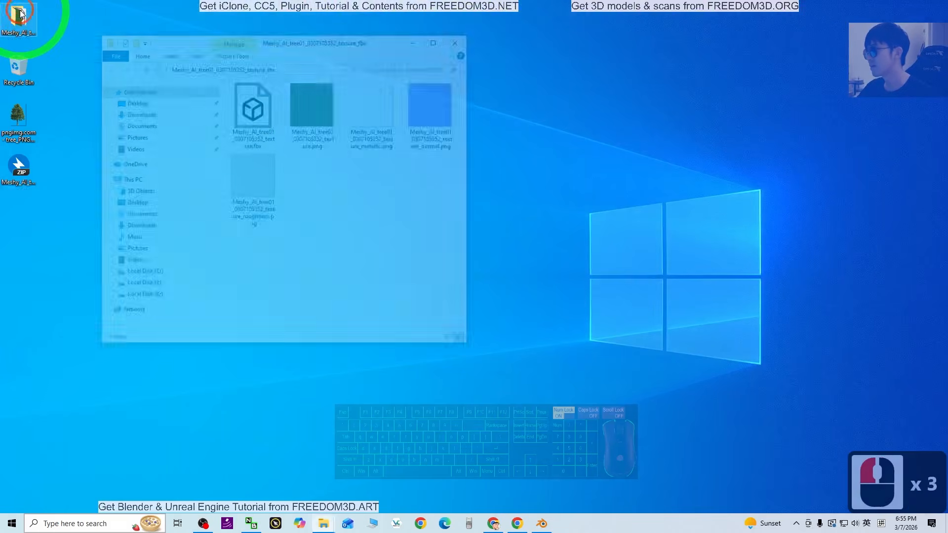
left_click(242, 110)
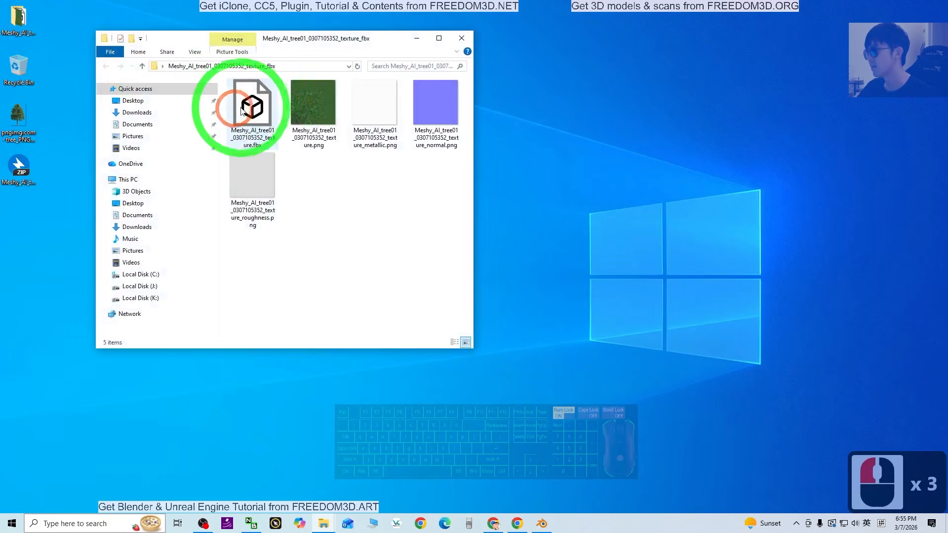
Switch to Blender and delete all the default scene objects.
left_click(544, 525)
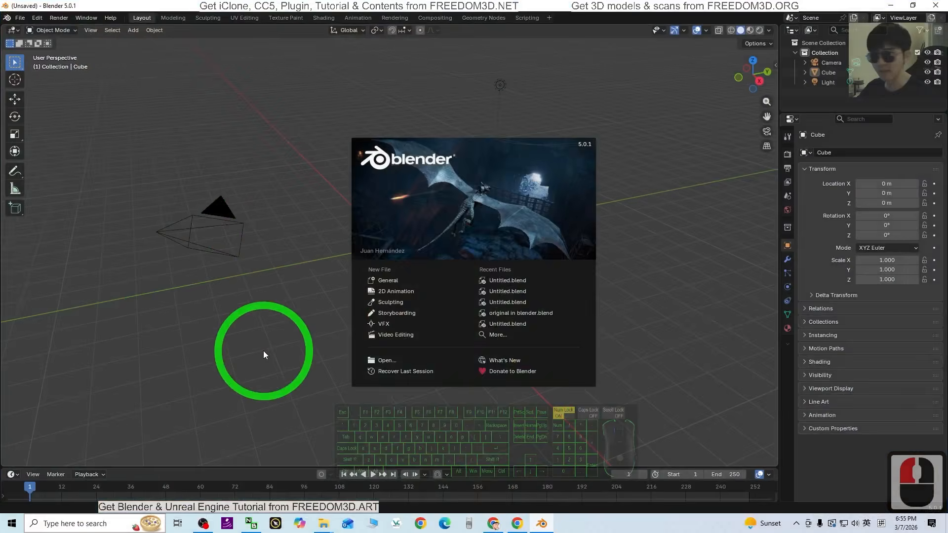
left_click(281, 346)
key("a")
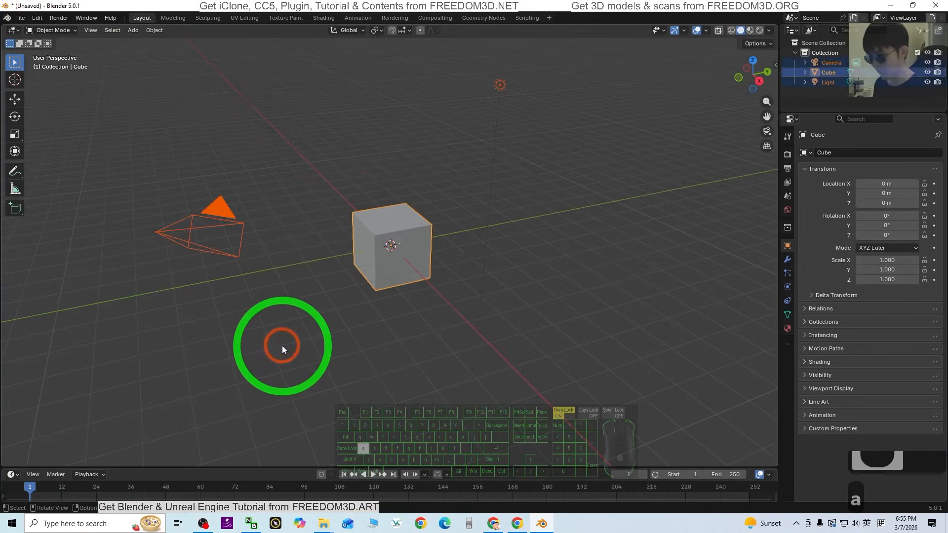
key("Delete")
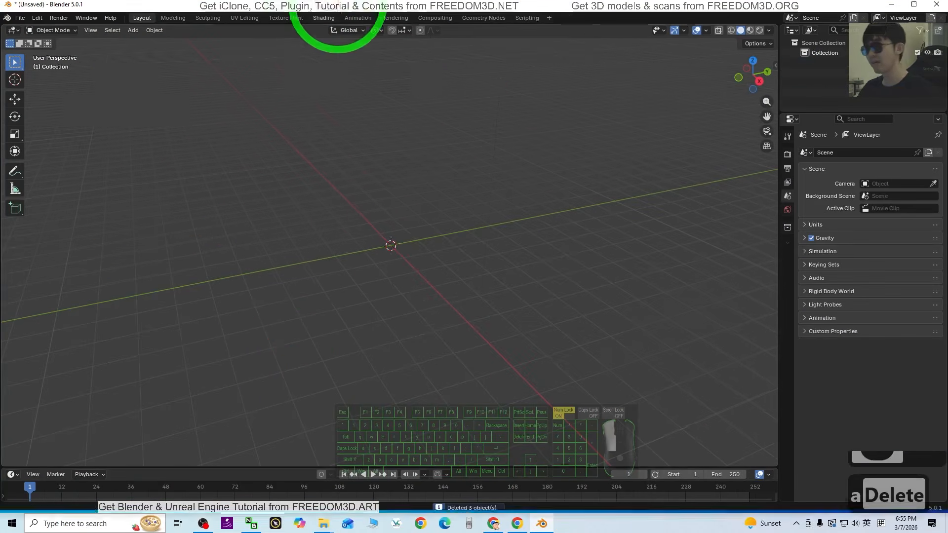
left_click_drag(338, 4, 521, 22)
left_click_drag(173, 39, 108, 56)
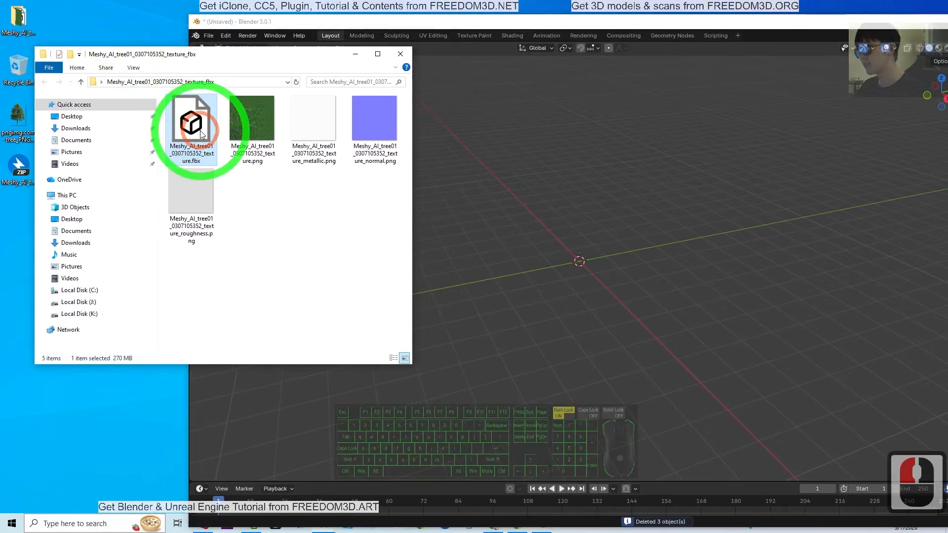
left_click_drag(201, 133, 581, 267)
left_click(508, 442)
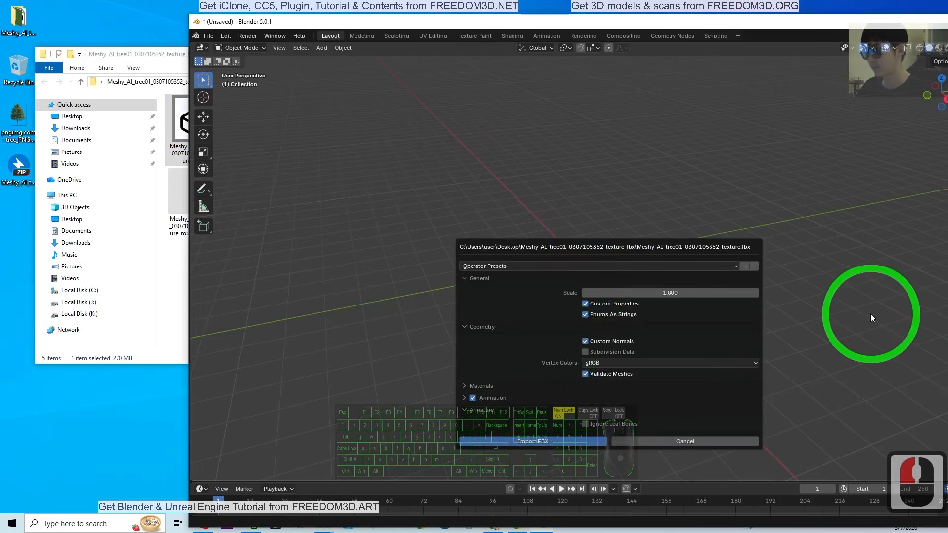
left_click(534, 441)
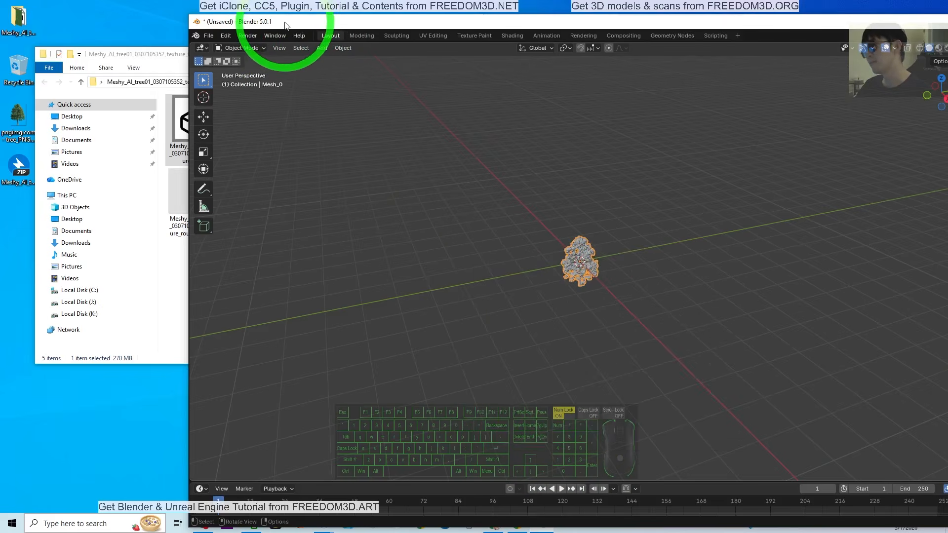
left_click_drag(642, 24, 476, 0)
Show the imported tree with its textures using Material Preview viewport shading.
scroll(416, 276, "up", 8)
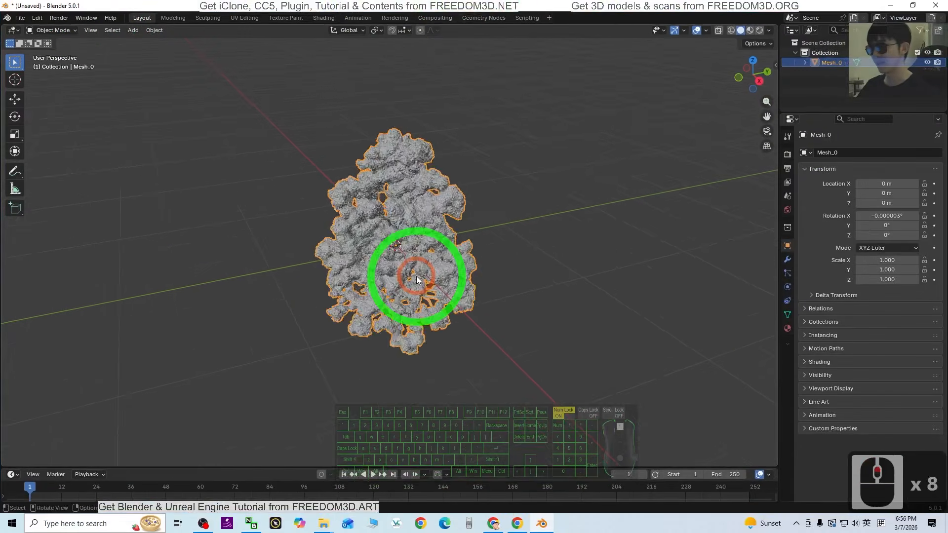
scroll(419, 279, "down", 2)
middle_click_drag(472, 367, 760, 15)
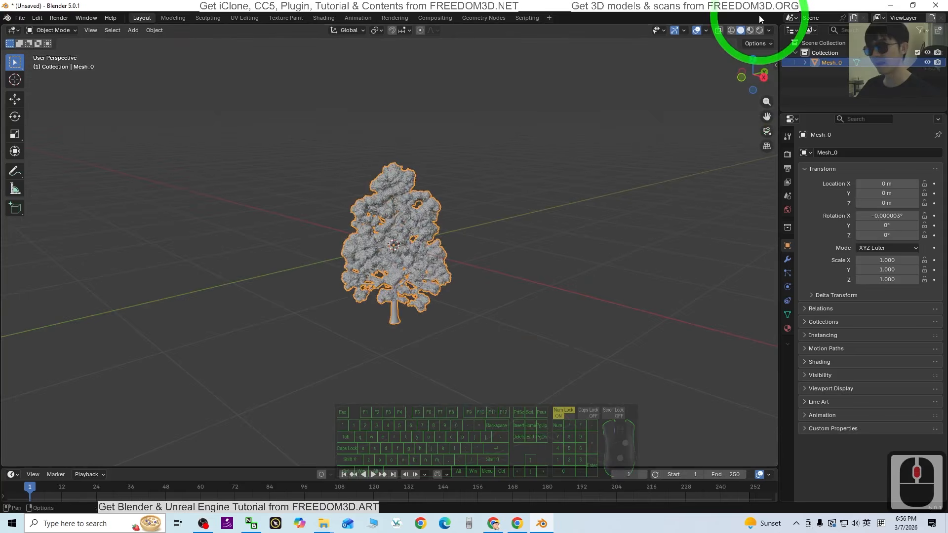
left_click(751, 30)
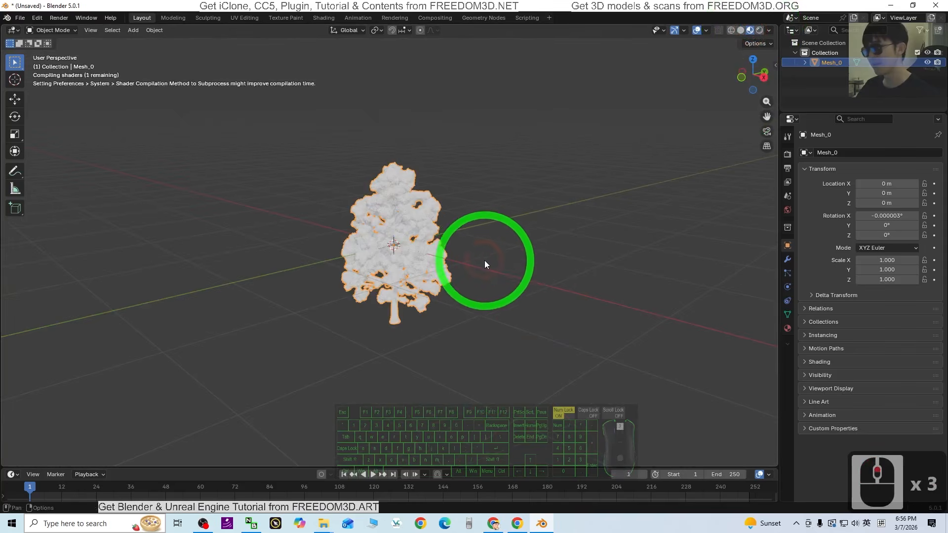
scroll(422, 262, "up", 2)
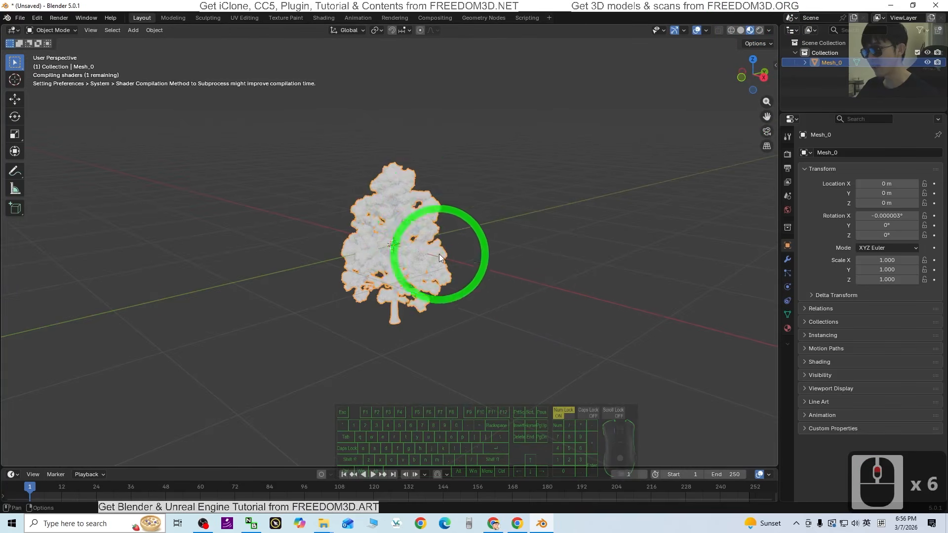
scroll(451, 316, "up", 2)
mouse_move(454, 323)
middle_mouse_down()
mouse_move(512, 320)
mouse_move(465, 334)
middle_mouse_up()
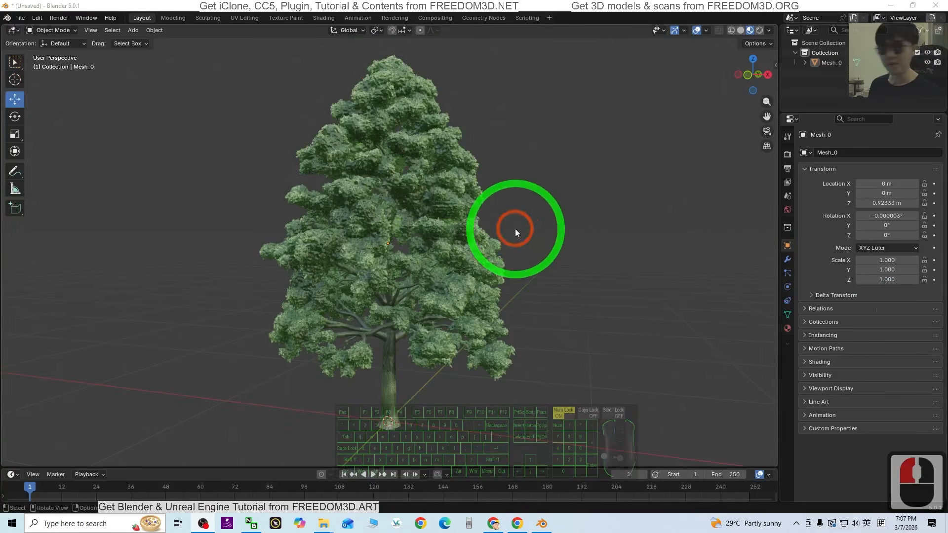
Inspect the textured tree from different angles and compare it with the original PNGimg tree picture in the browser.
middle_click_drag(514, 229, 534, 258)
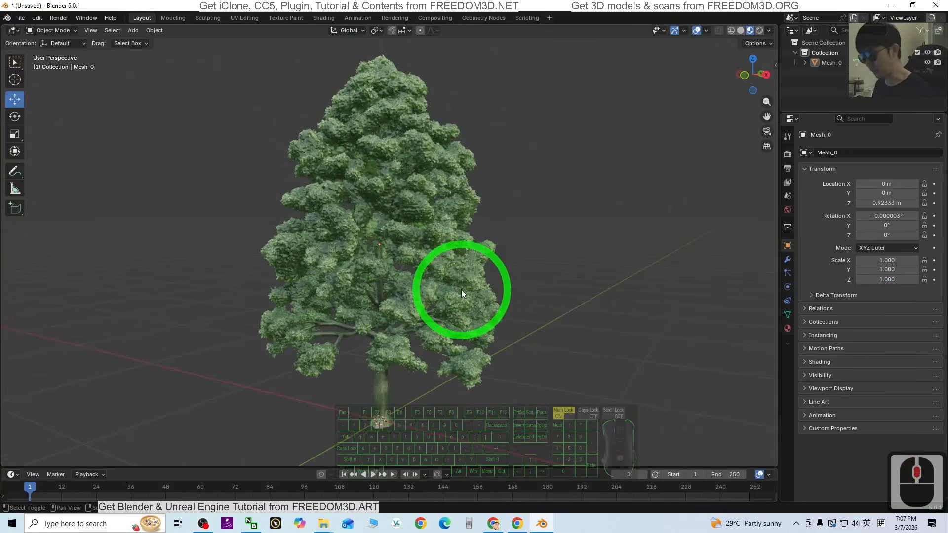
mouse_move(461, 289)
middle_mouse_down("shift")
mouse_move(487, 283)
mouse_move(460, 280)
middle_mouse_up("shift")
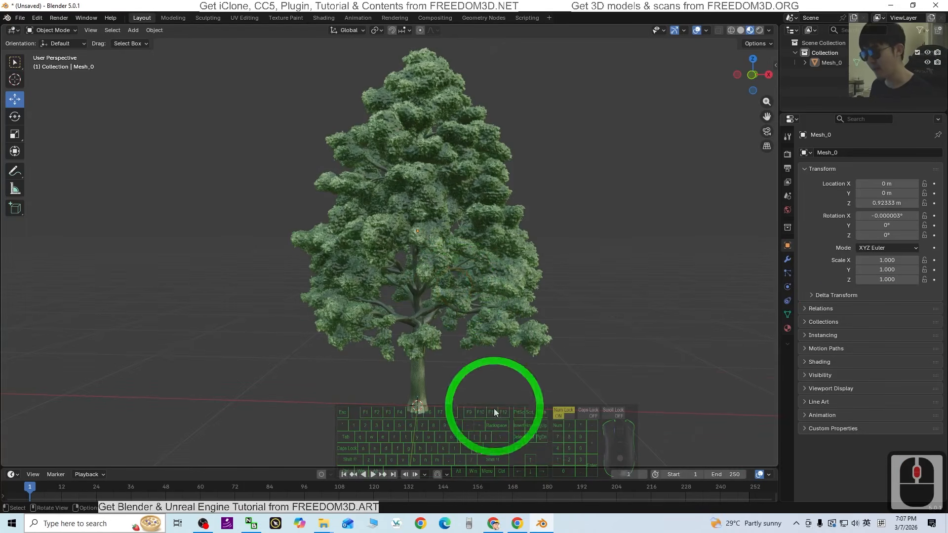
left_click(518, 524)
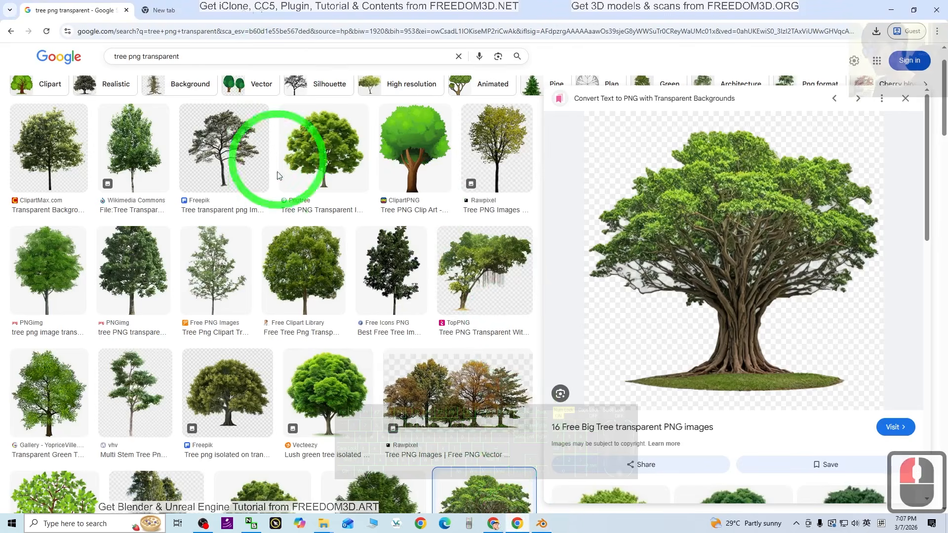
scroll(257, 183, "up", 9)
left_click(142, 328)
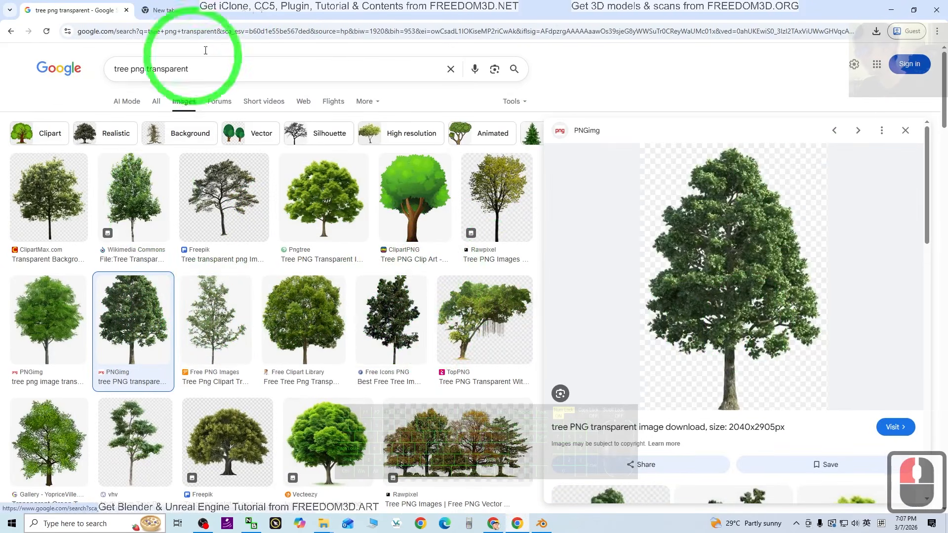
left_click(894, 9)
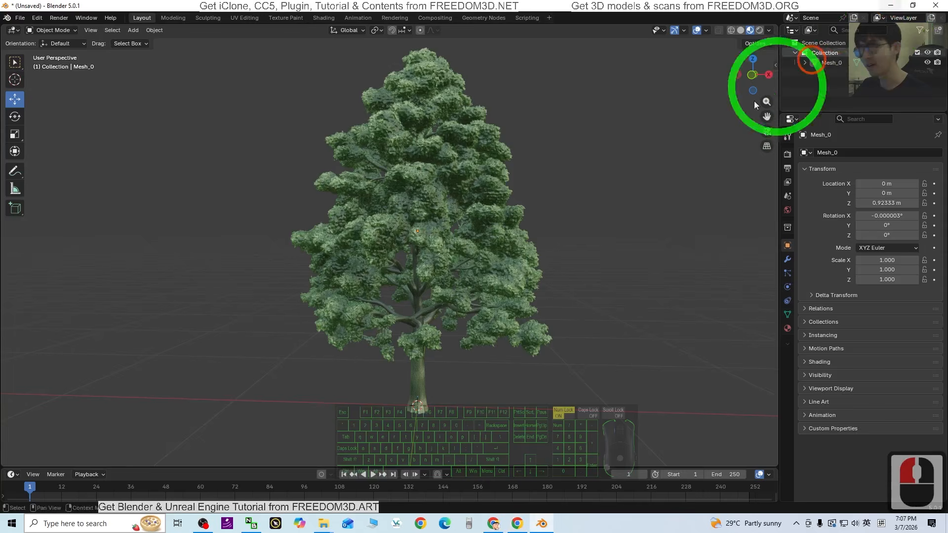
middle_click_drag(518, 269, 444, 233)
scroll(501, 215, "up", 2)
middle_click_drag(511, 249, 532, 262)
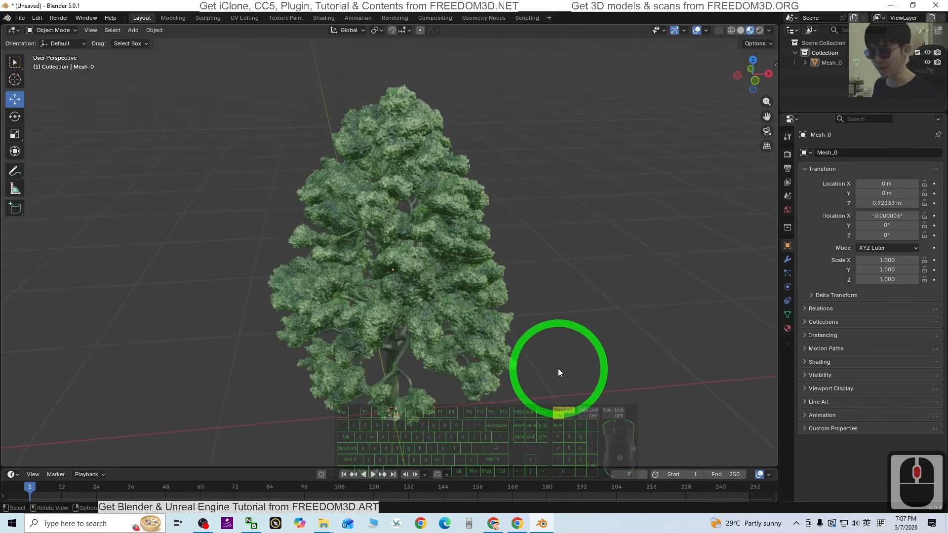
Switch to the Meshy site in Chrome and review the generation tools offered in its workspace.
left_click(494, 523)
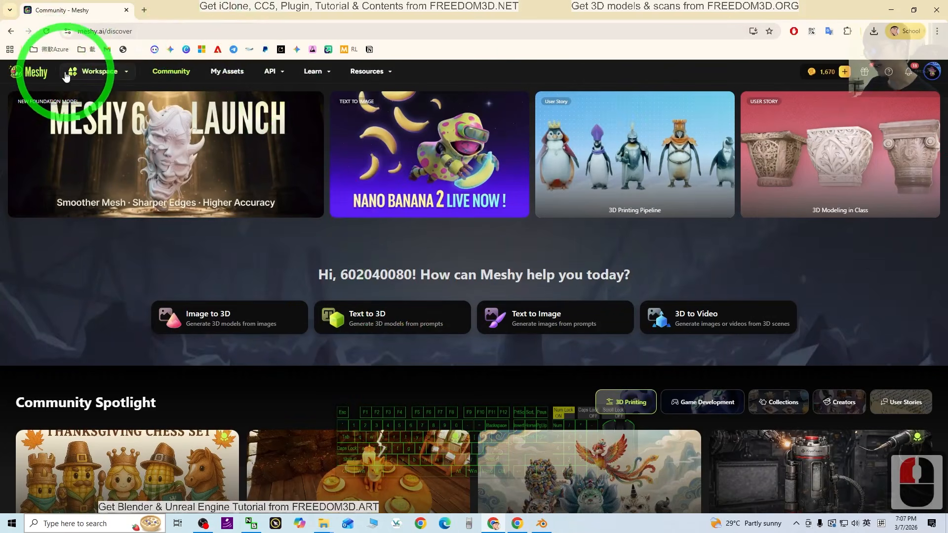
left_click(66, 74)
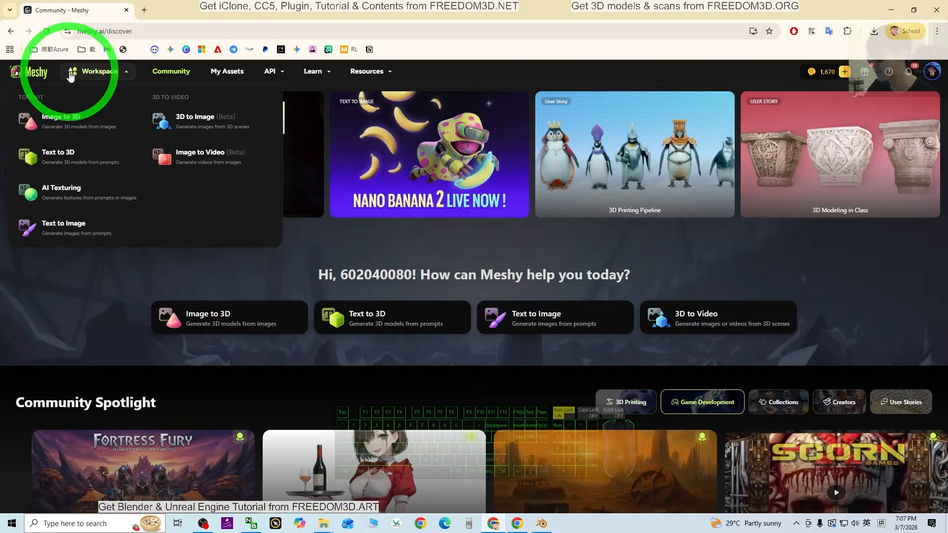
left_click(159, 232)
left_click(39, 80)
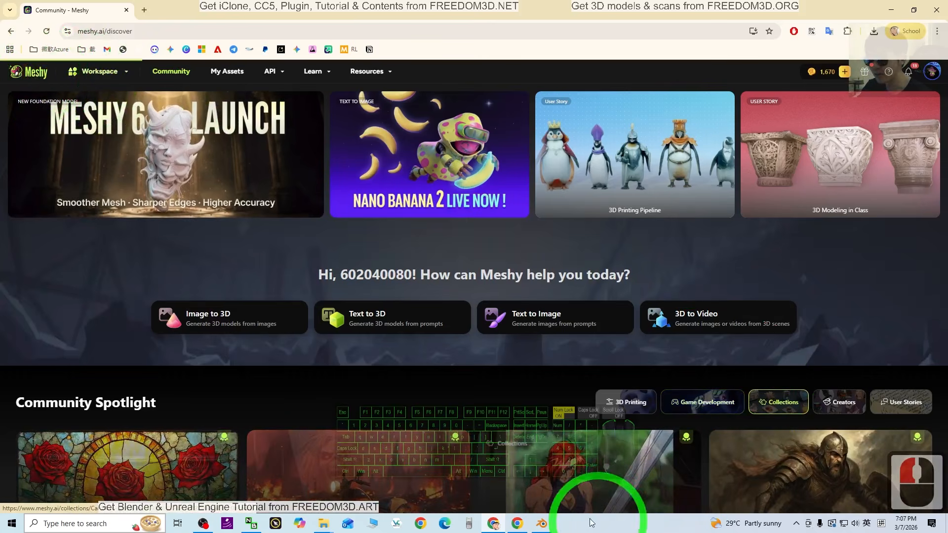
left_click(927, 5)
Switch to Blender and examine the textured tree's foliage, branches and trunk from all sides, both close up and at full height.
middle_click_drag(383, 321, 518, 363)
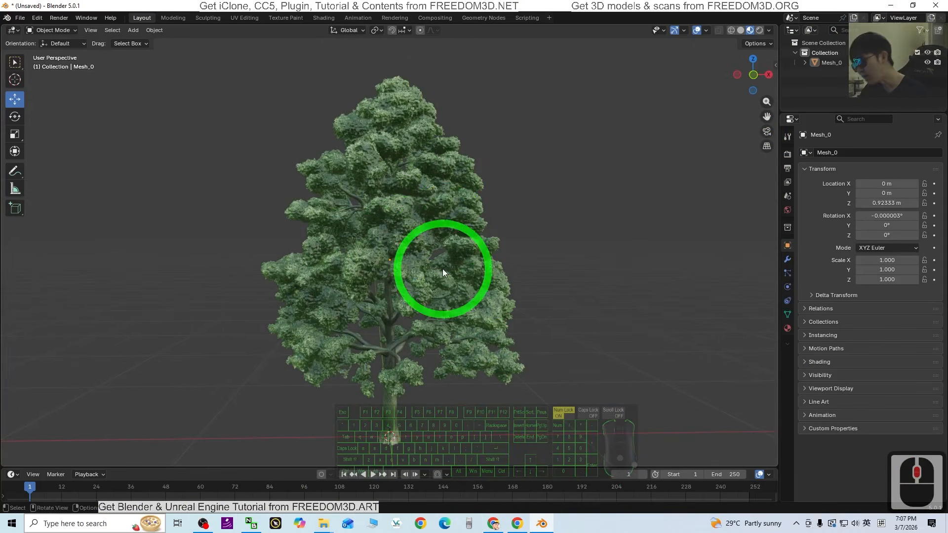
middle_click_drag(455, 275, 738, 5)
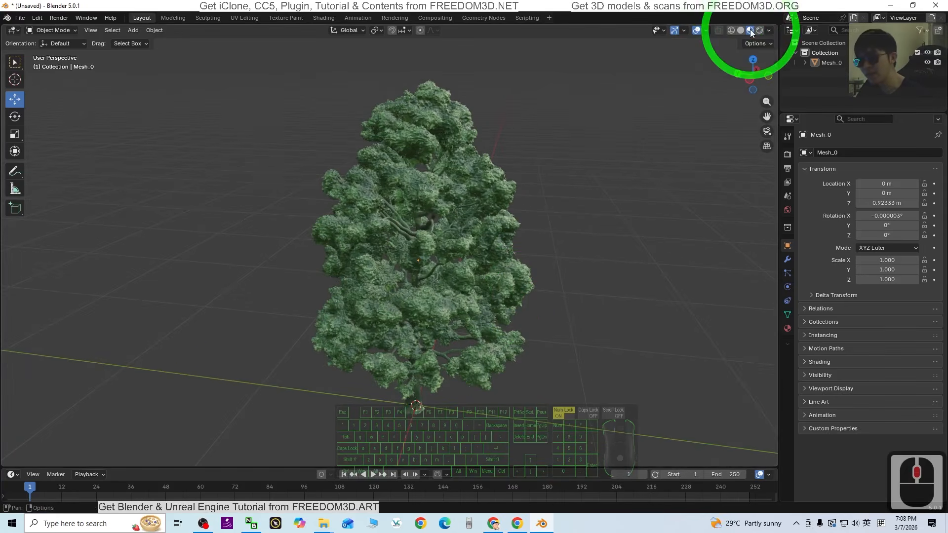
scroll(517, 270, "up", 2)
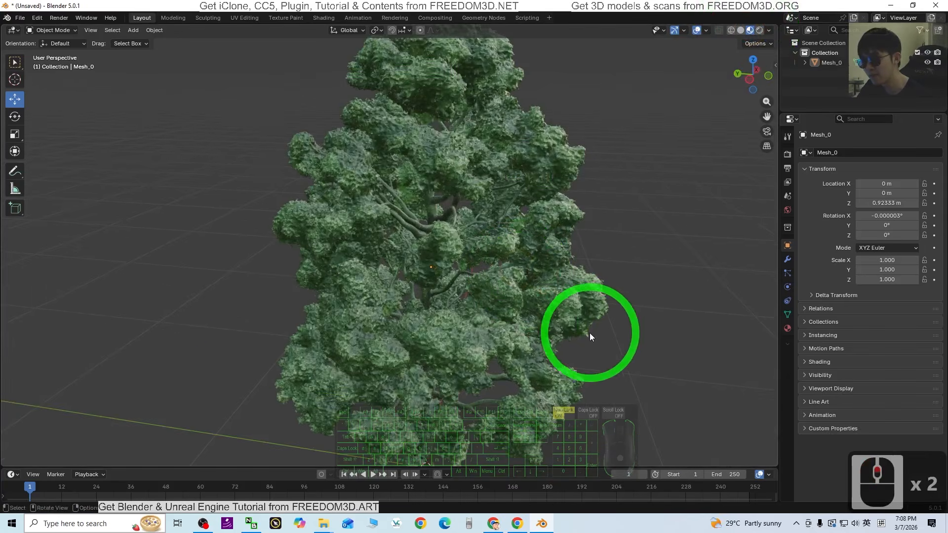
middle_click_drag(602, 346, 431, 297)
scroll(545, 325, "down", 3)
scroll(378, 303, "up", 3)
scroll(370, 309, "down", 2)
middle_click_drag(369, 311, 645, 285)
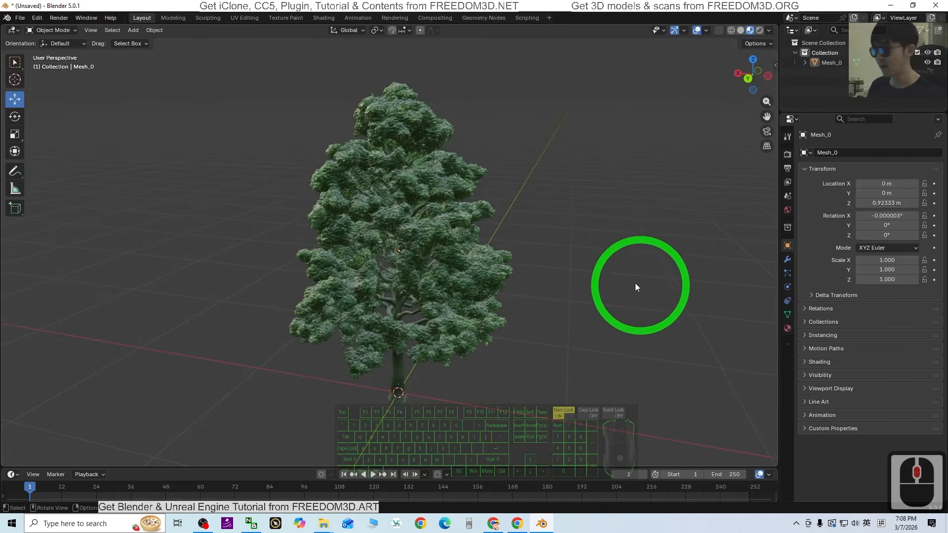
scroll(560, 393, "up", 2)
Look at the PNGimg source tree picture in Chrome again and compare it with the 3D tree in Blender.
left_click(539, 526)
left_click(518, 526)
left_click_drag(614, 229, 607, 211)
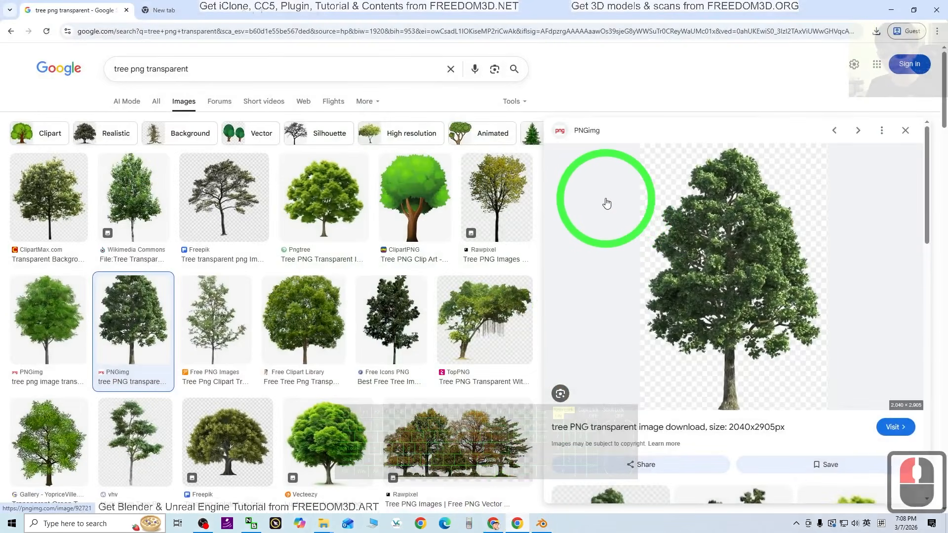
left_click_drag(608, 197, 769, 1)
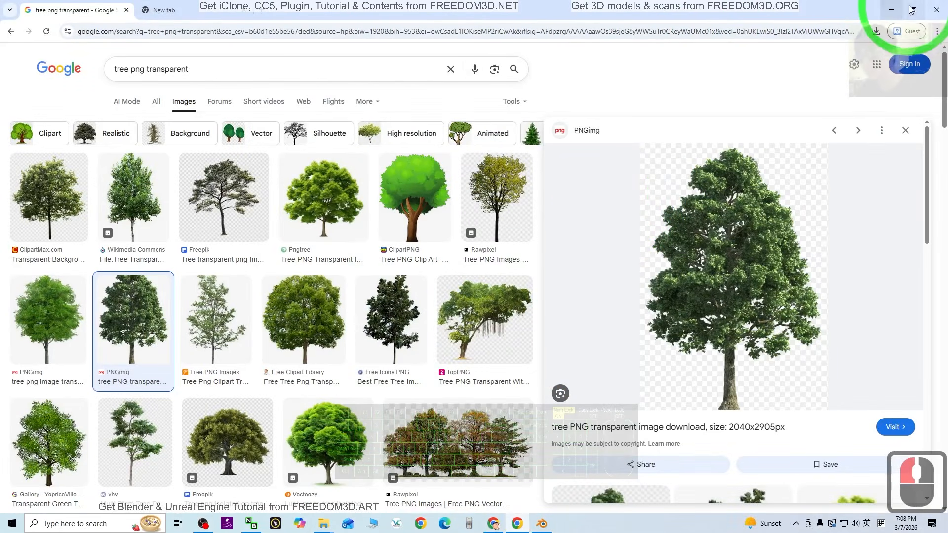
left_click_drag(894, 11, 484, 341)
middle_click_drag(484, 341, 391, 350)
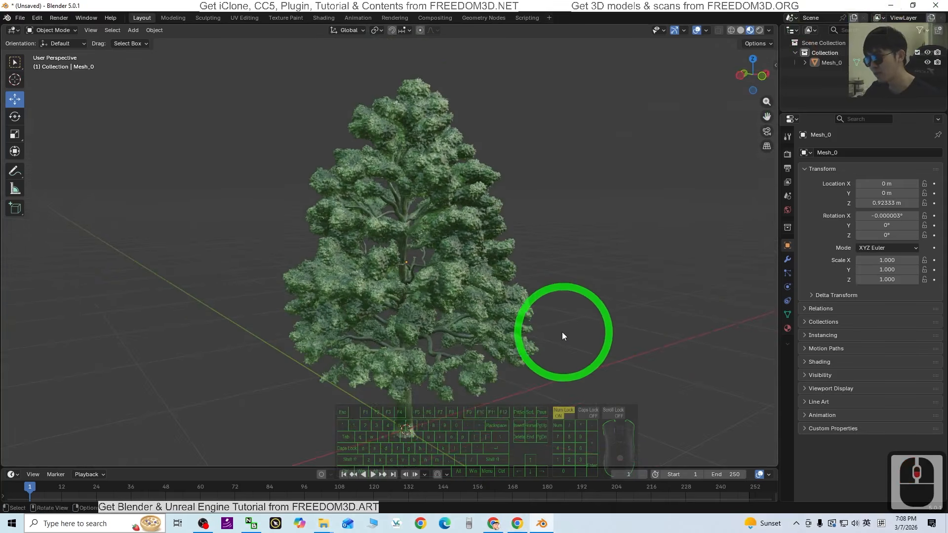